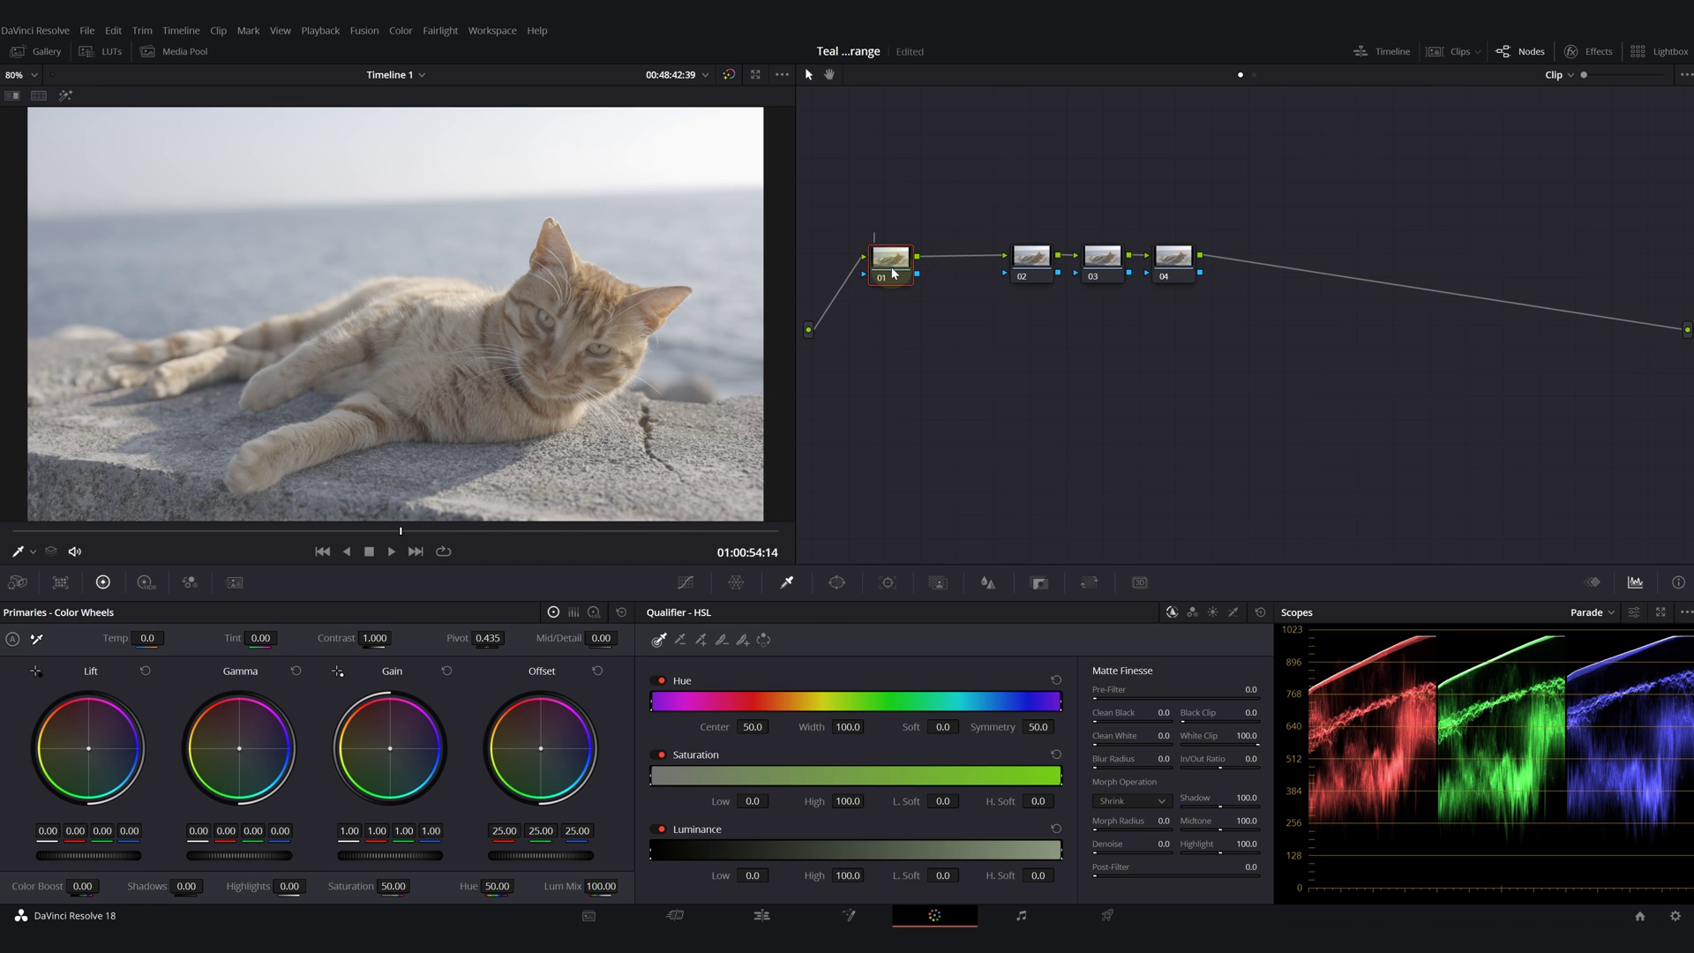
Label the nodes, naming node 02 HI, and add two serial nodes after node 06.
{"action": "left_click_drag", "start_coordinate": [1037, 257], "coordinate": [973, 257]}
{"action": "type", "text": "HI"}
{"action": "left_click_drag", "start_coordinate": [1102, 256], "coordinate": [1049, 255]}
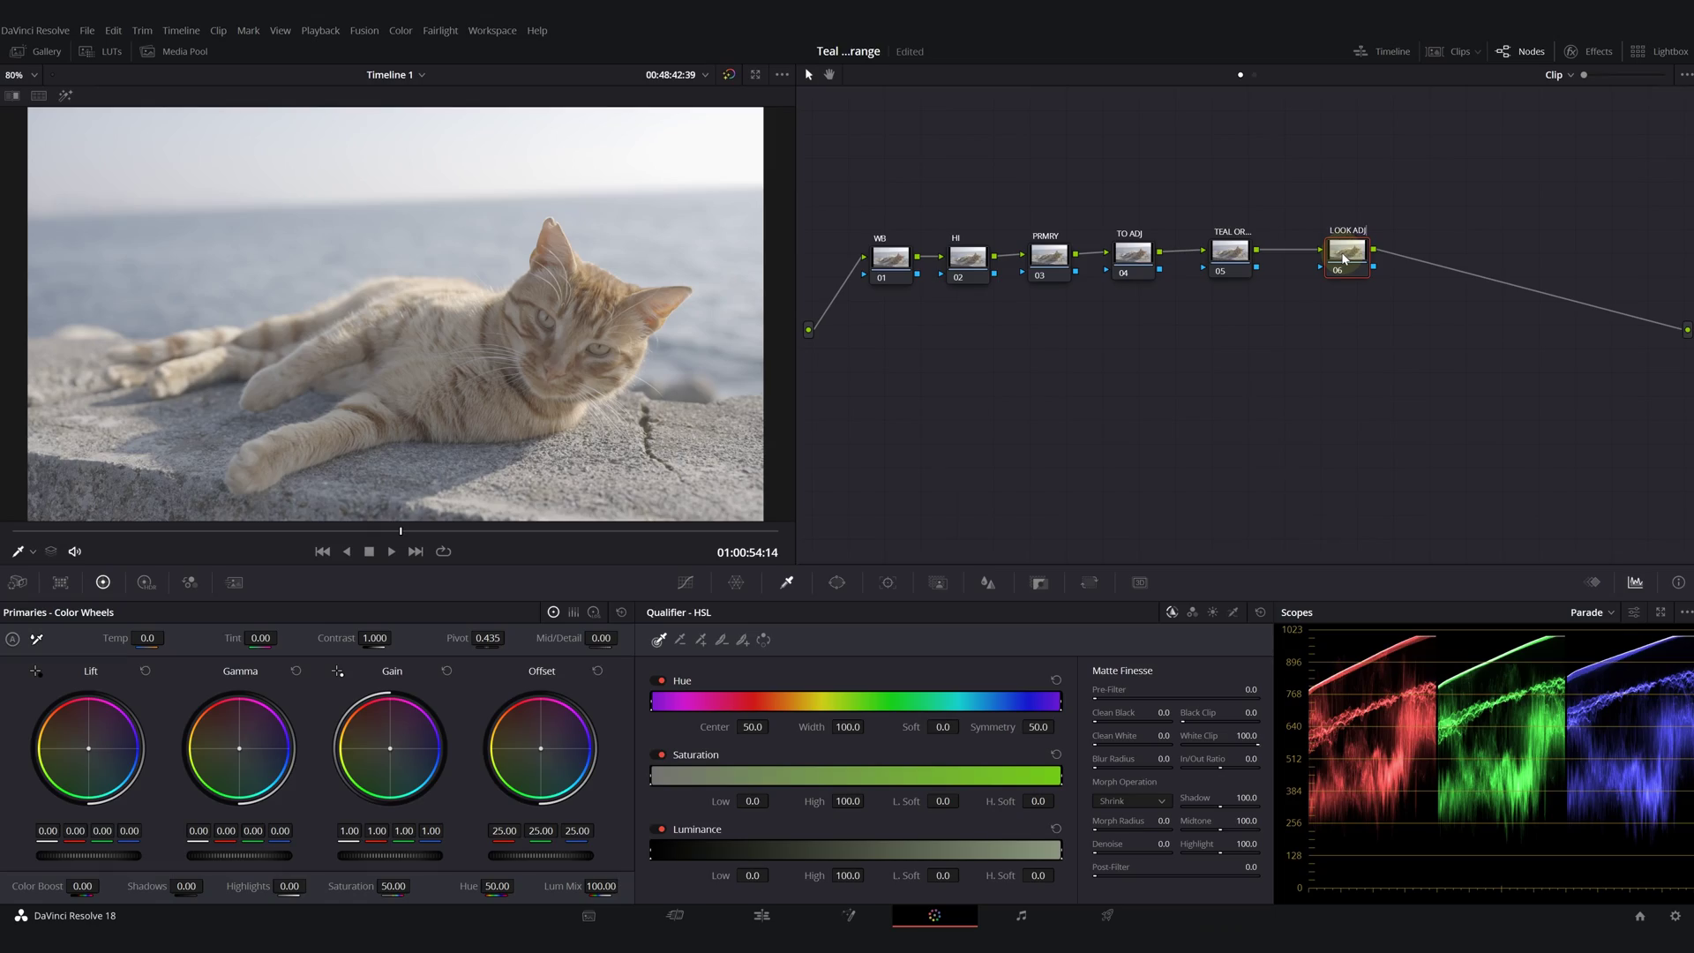
{"action": "key", "text": "alt+s"}
{"action": "key", "text": "alt+s"}
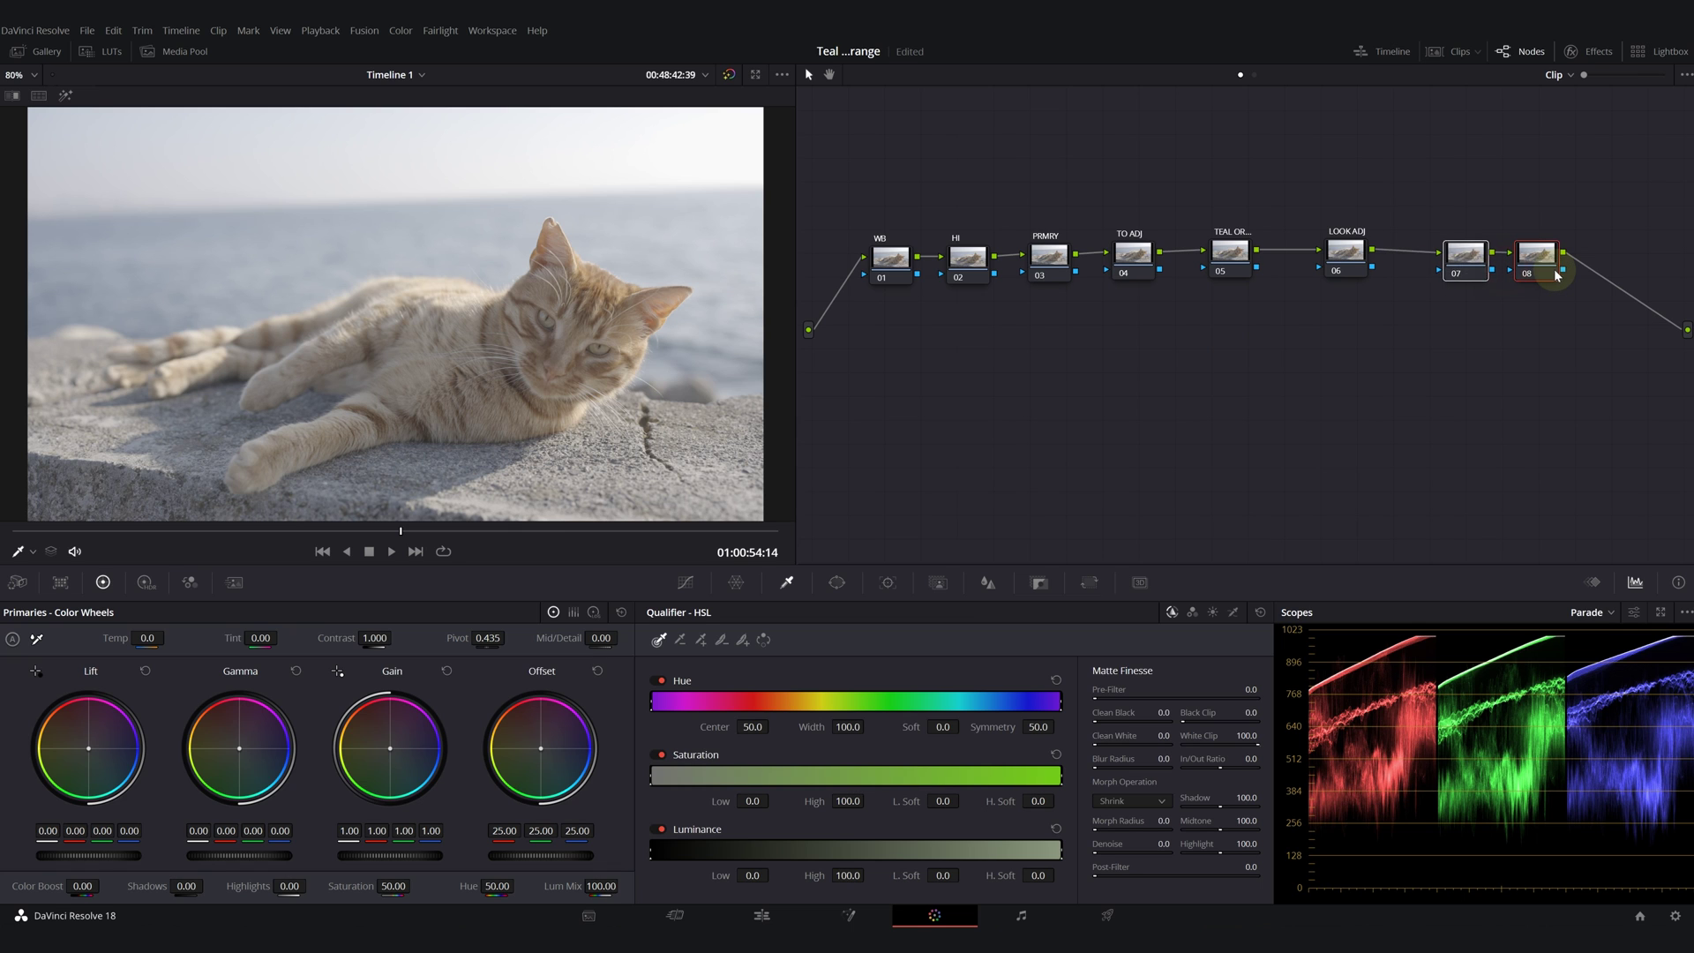
{"action": "left_click", "coordinate": [1441, 256]}
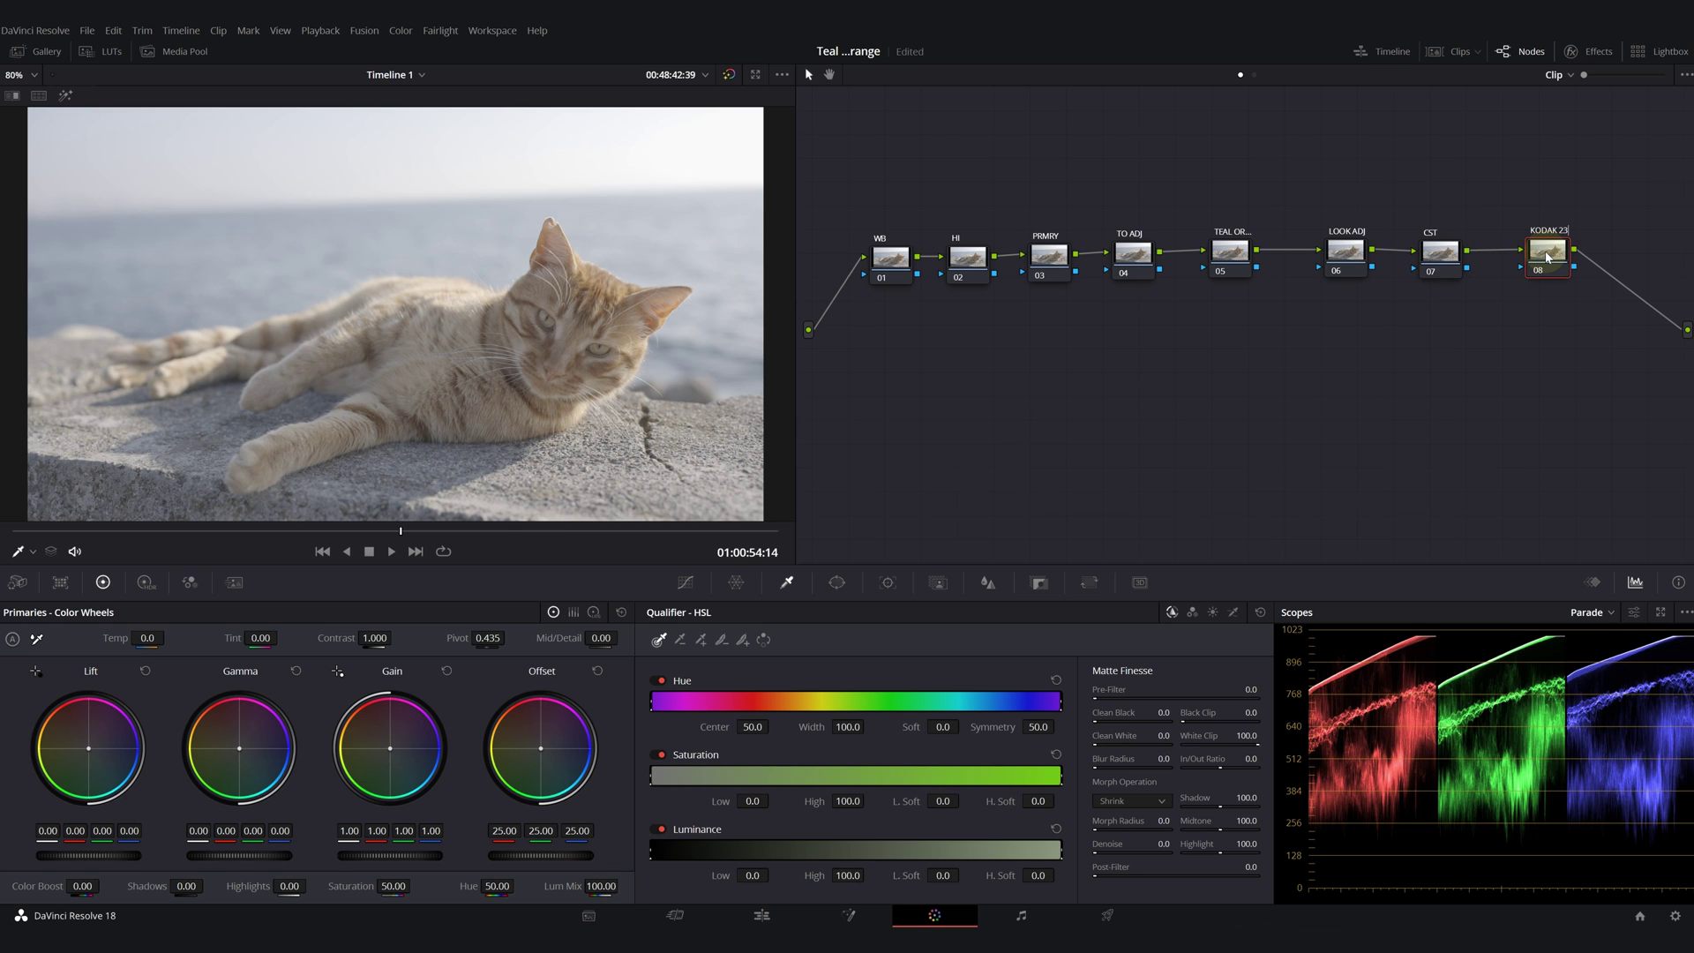
Move TO ADJ up for room and add a parallel node alongside it.
{"action": "left_click_drag", "start_coordinate": [1527, 258], "coordinate": [1512, 257]}
{"action": "left_click_drag", "start_coordinate": [1135, 255], "coordinate": [1135, 236]}
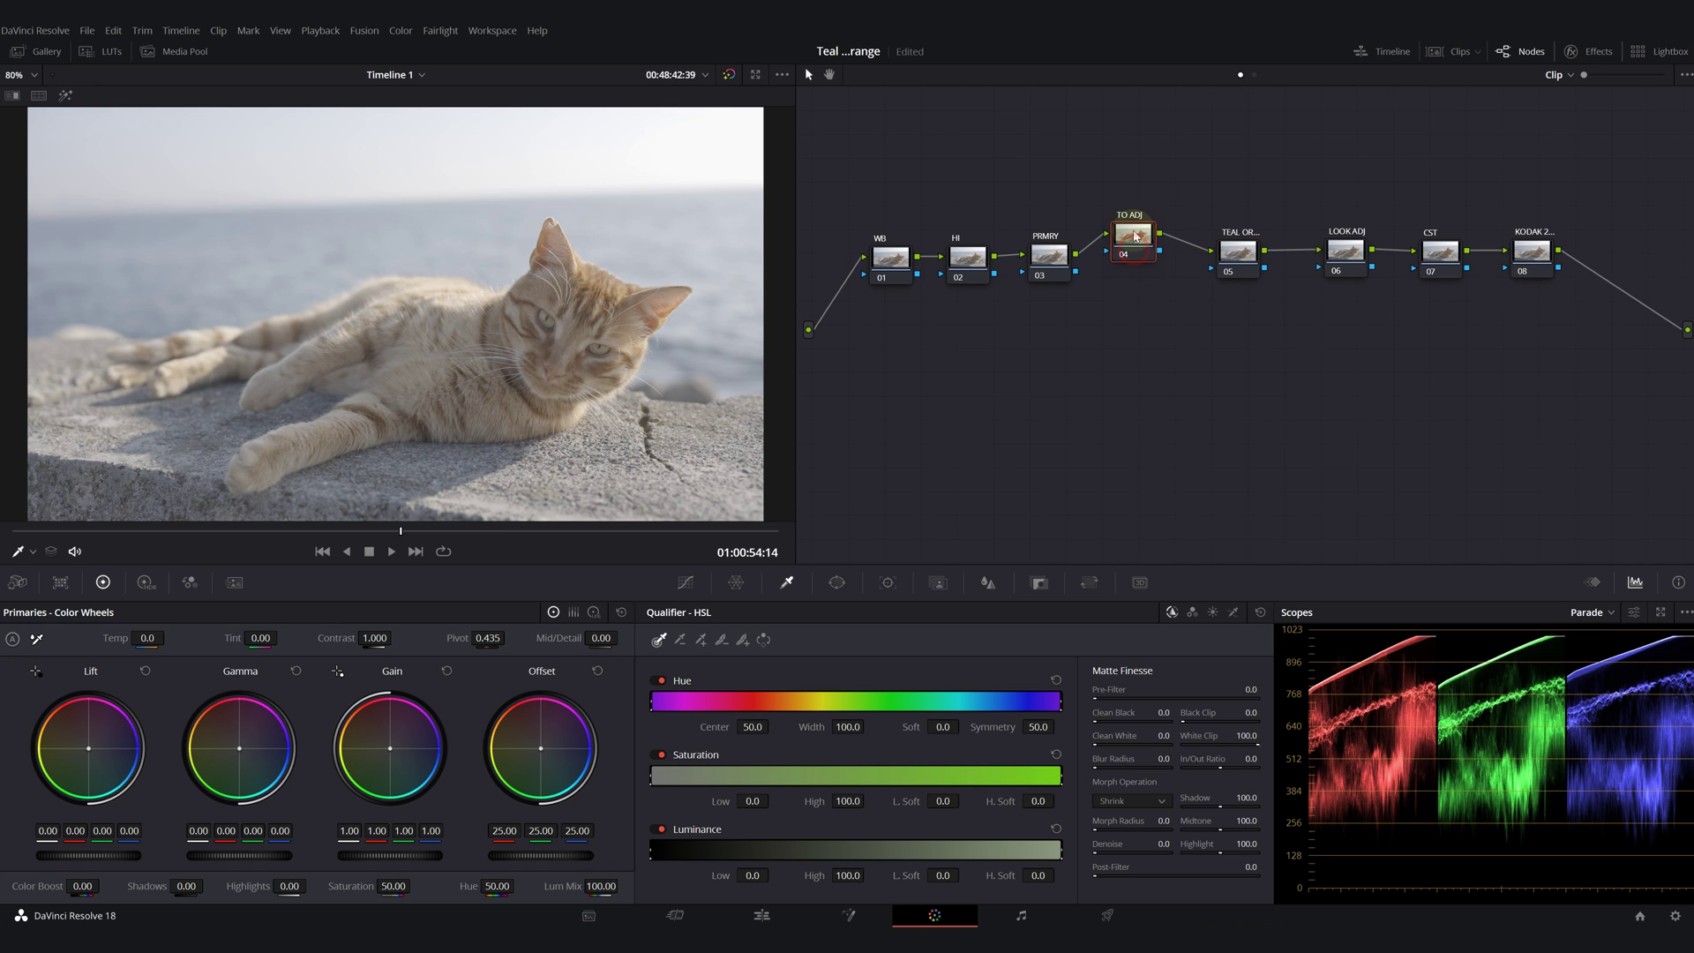
{"action": "right_click", "coordinate": [1127, 225]}
{"action": "mouse_move", "coordinate": [1173, 296]}
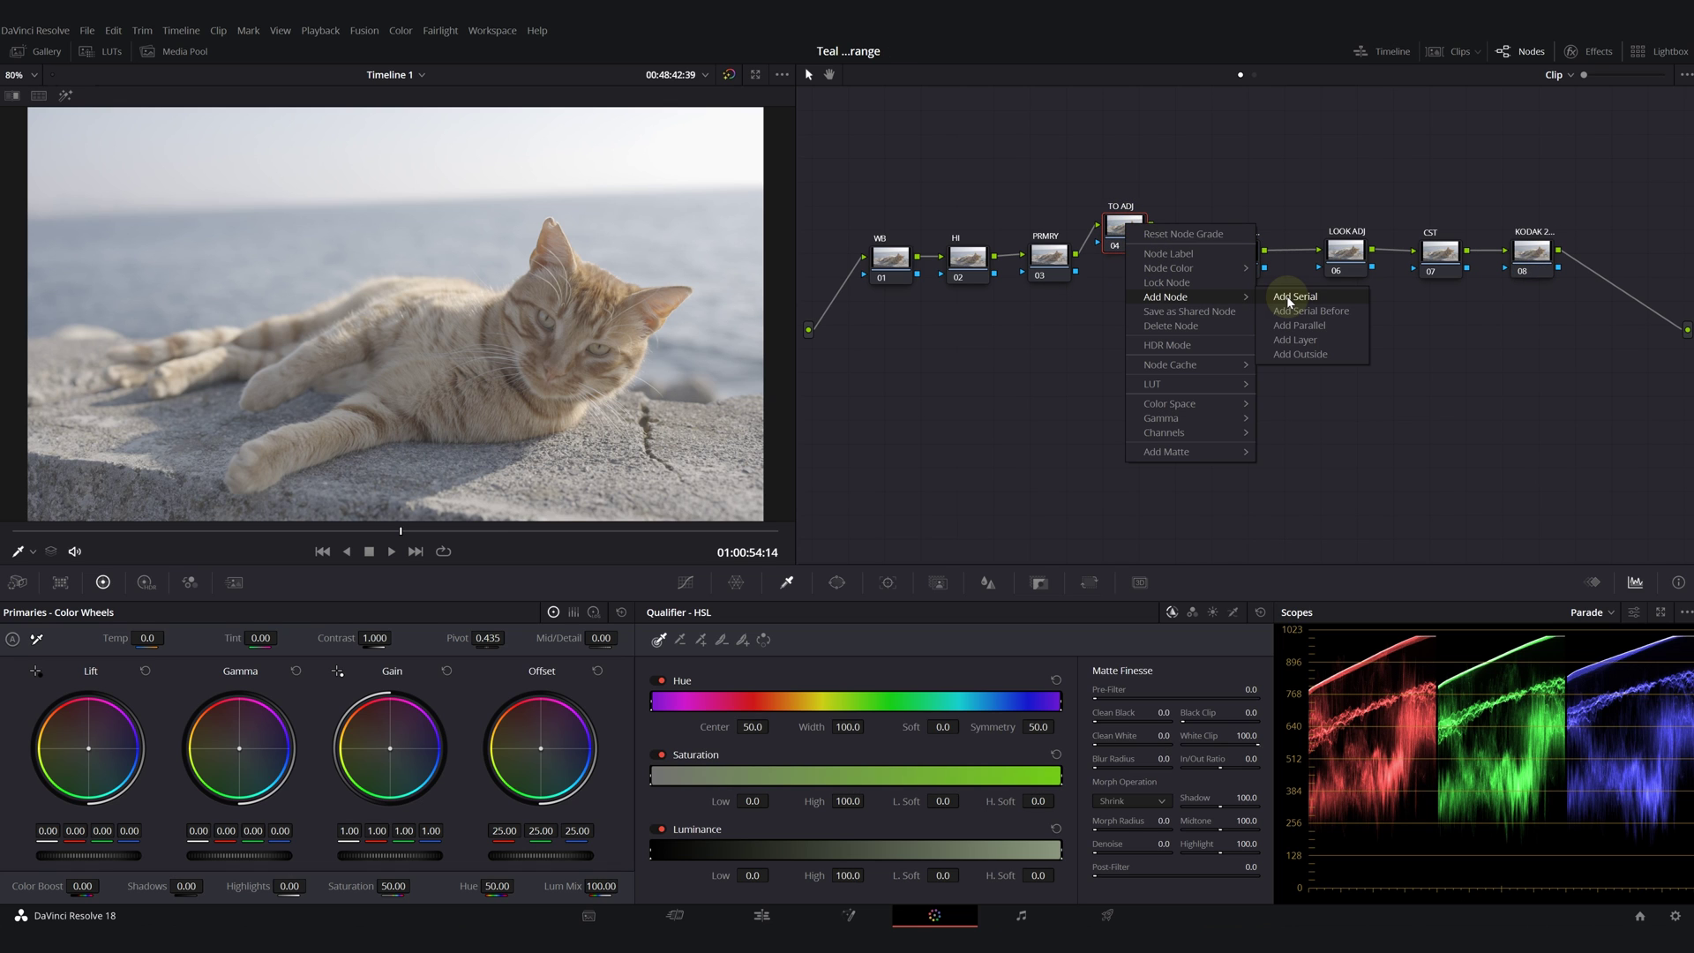
{"action": "left_click", "coordinate": [1297, 325]}
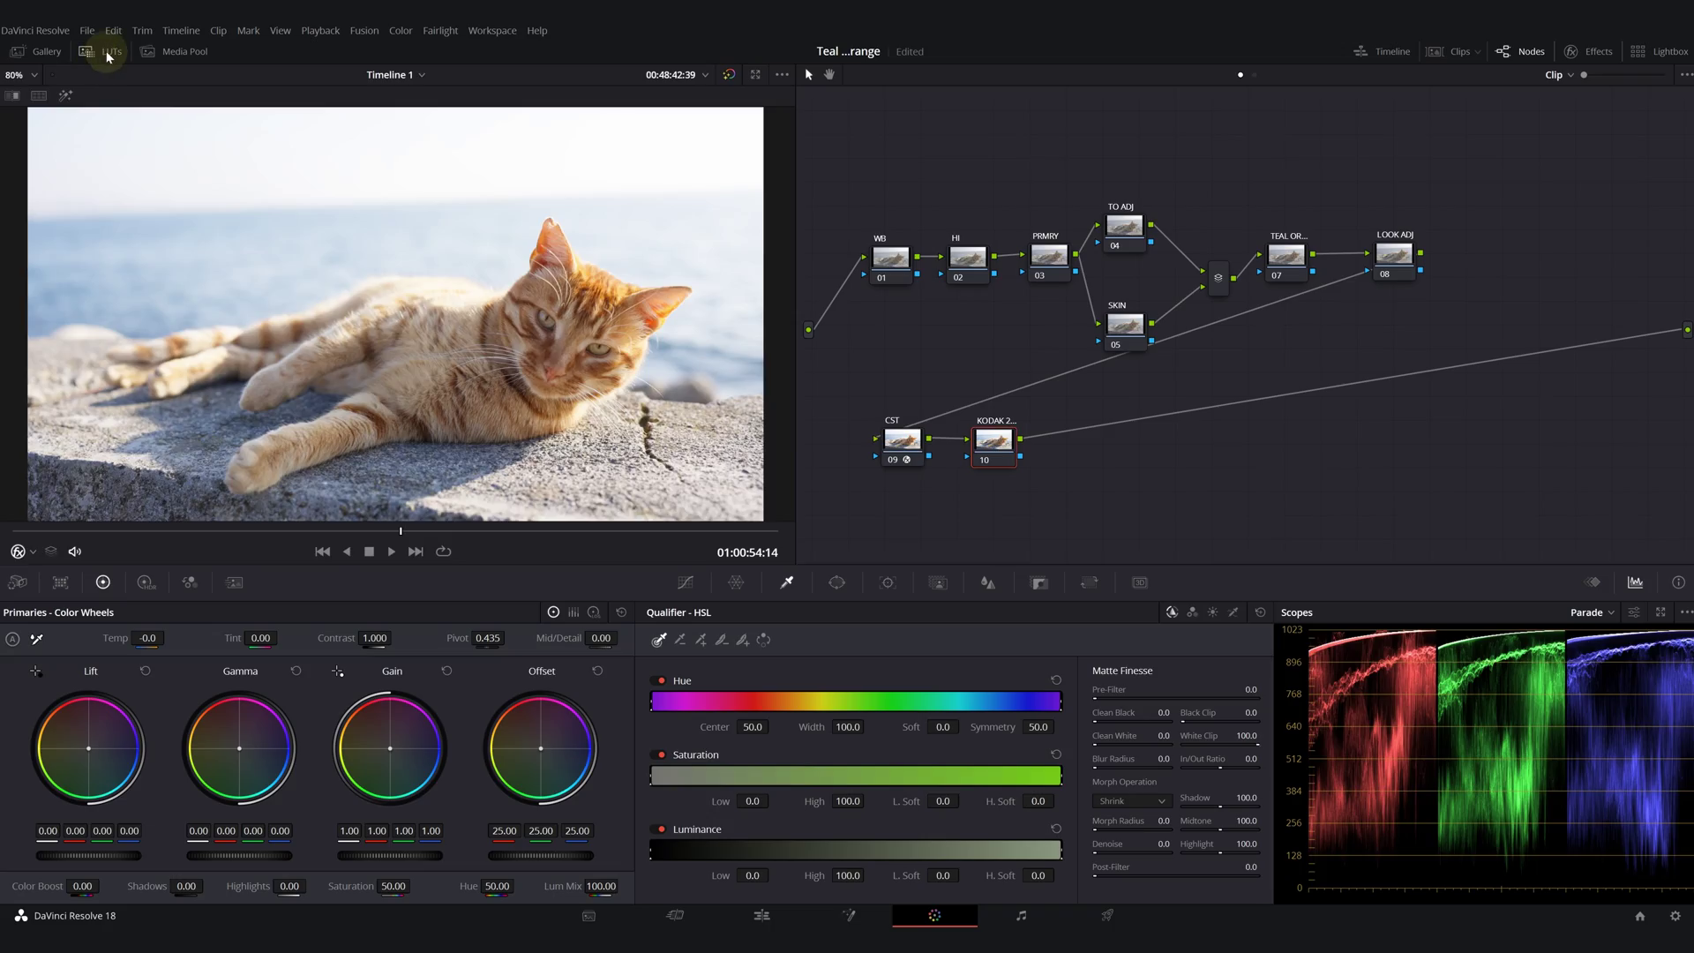
Apply the Rec709 Kodak 2383 D60 LUT to node 10 at 0.281 key gain, and cool WB's temperature.
{"action": "left_click", "coordinate": [104, 51]}
{"action": "left_click_drag", "start_coordinate": [157, 503], "coordinate": [994, 446]}
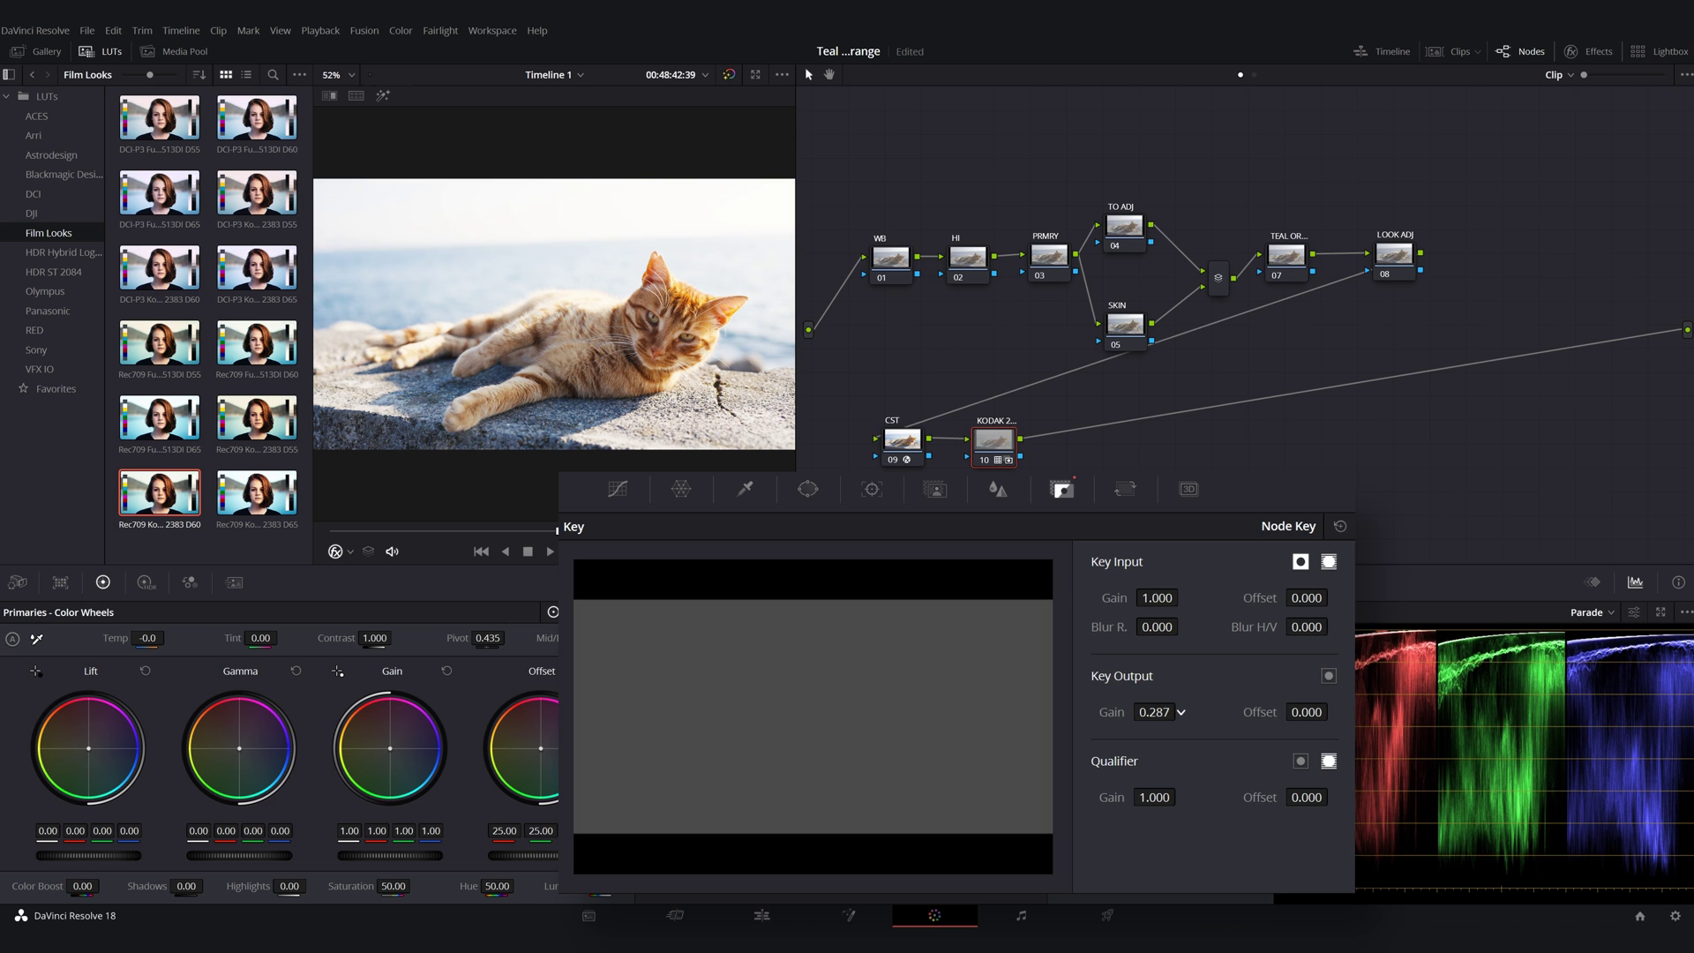
{"action": "left_click_drag", "start_coordinate": [1180, 712], "coordinate": [1208, 575]}
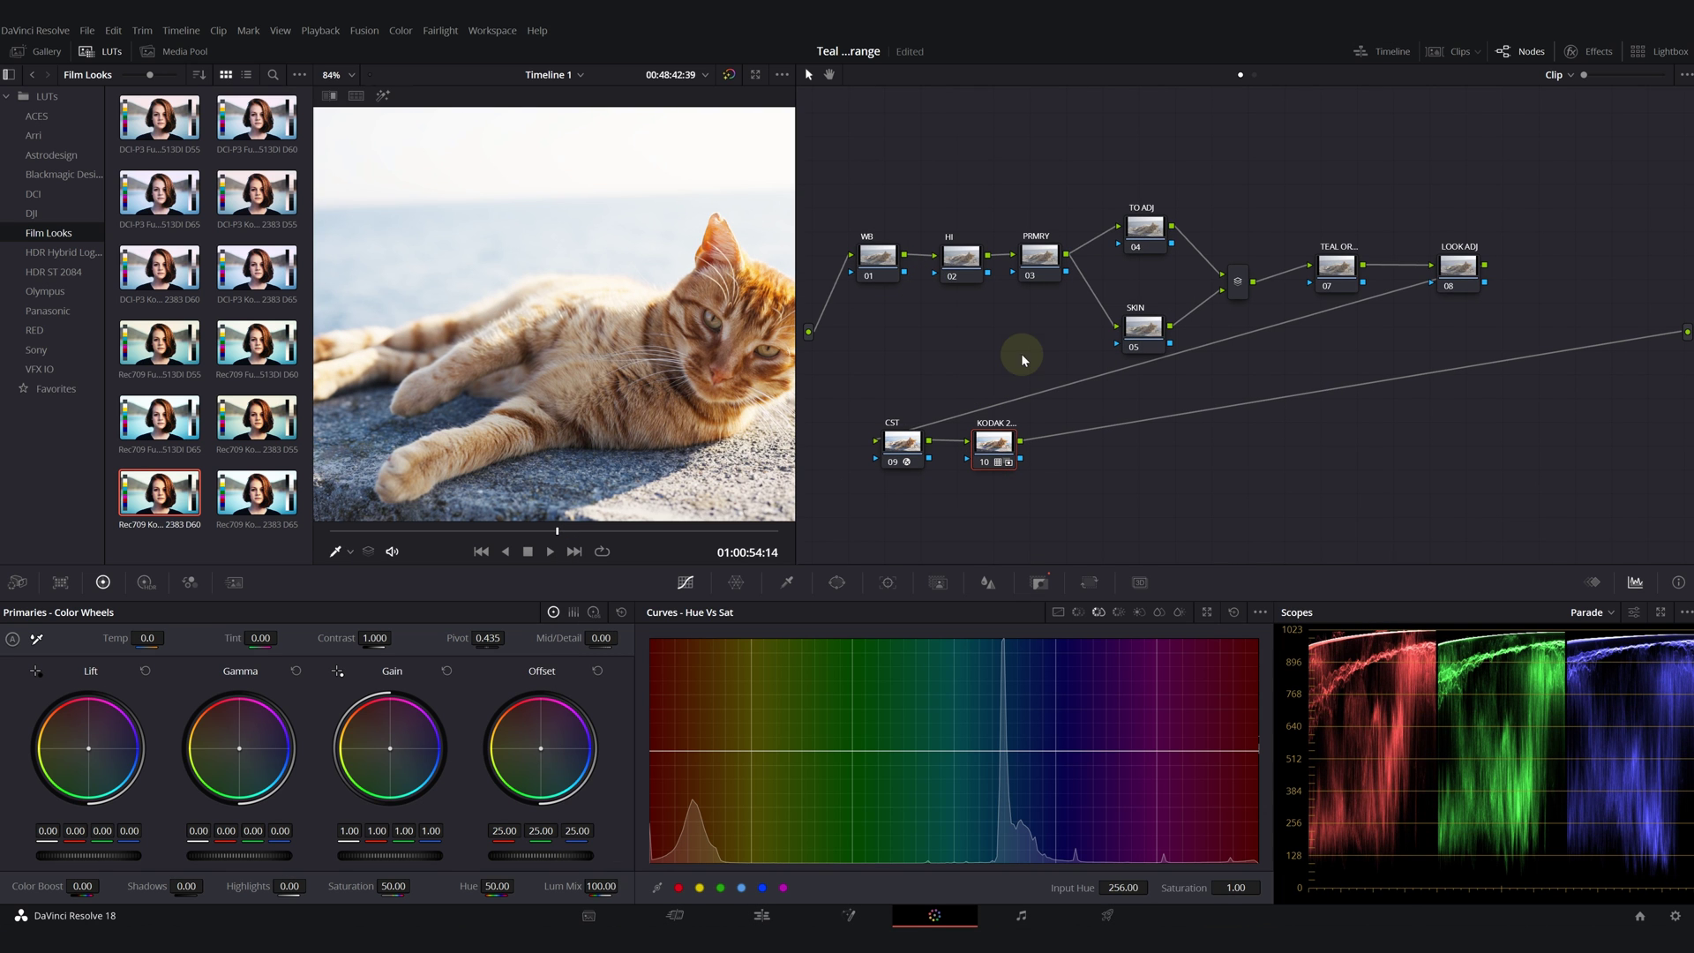
{"action": "left_click", "coordinate": [877, 257]}
{"action": "left_click", "coordinate": [102, 51]}
{"action": "left_click_drag", "start_coordinate": [143, 638], "coordinate": [151, 640]}
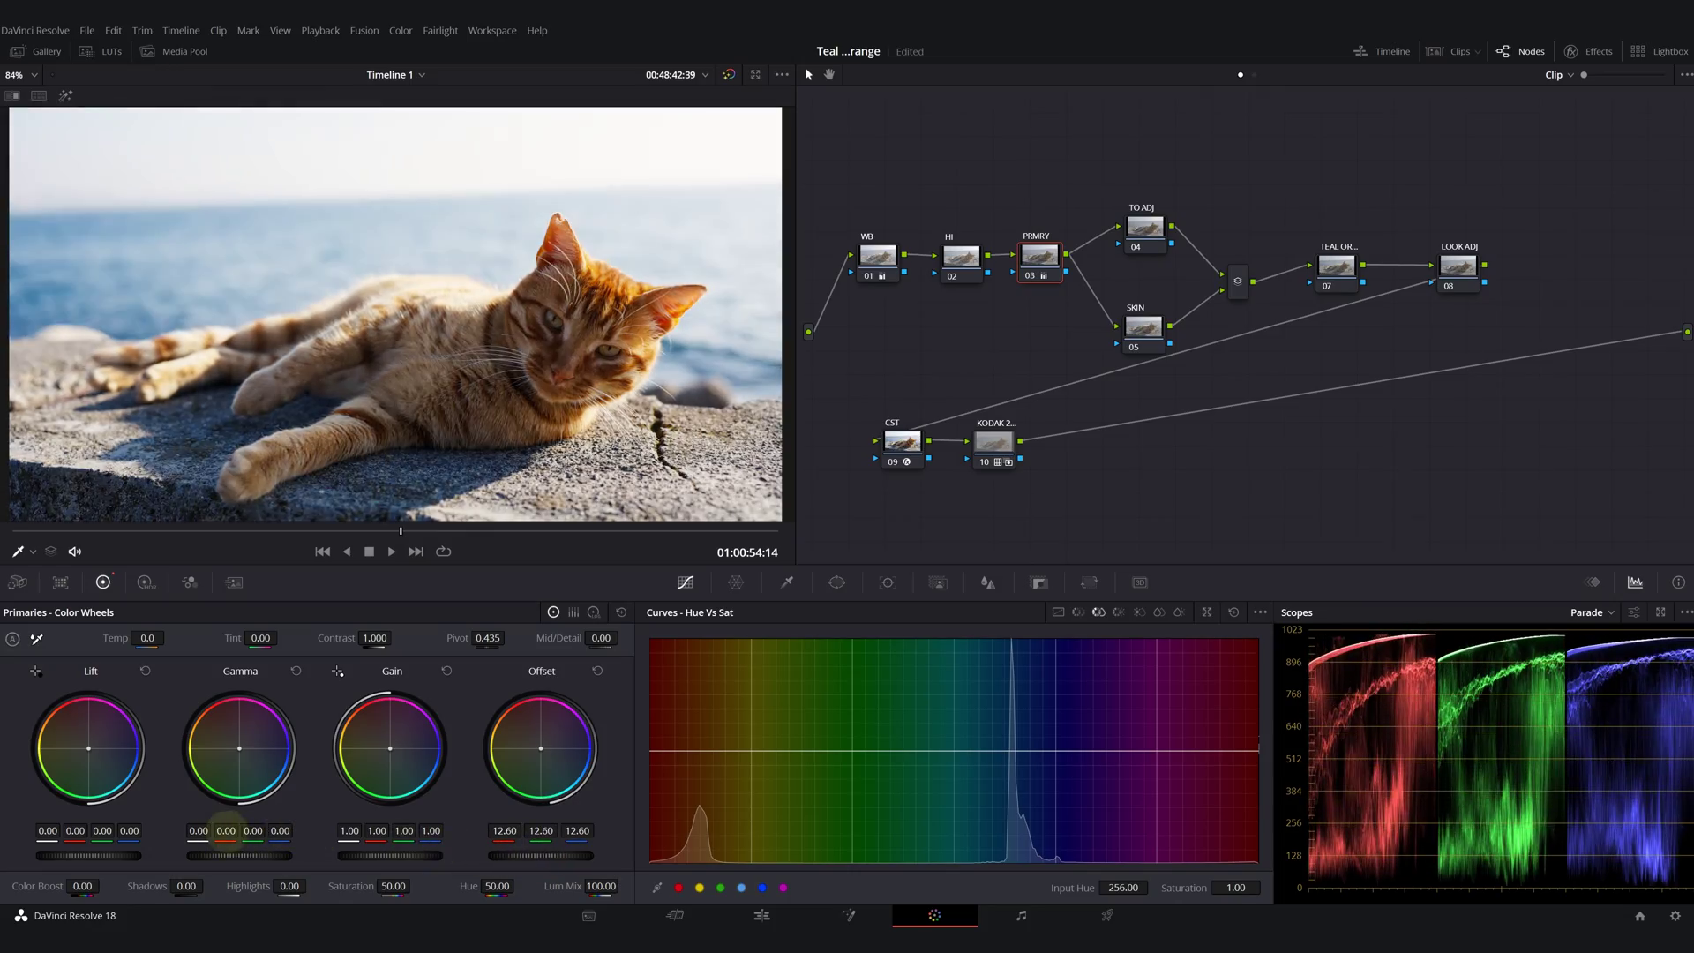
Set PRMRY gain to 0.84, lift to -0.01 and contrast to 1.090, then toggle it to compare.
{"action": "left_click_drag", "start_coordinate": [344, 854], "coordinate": [380, 854]}
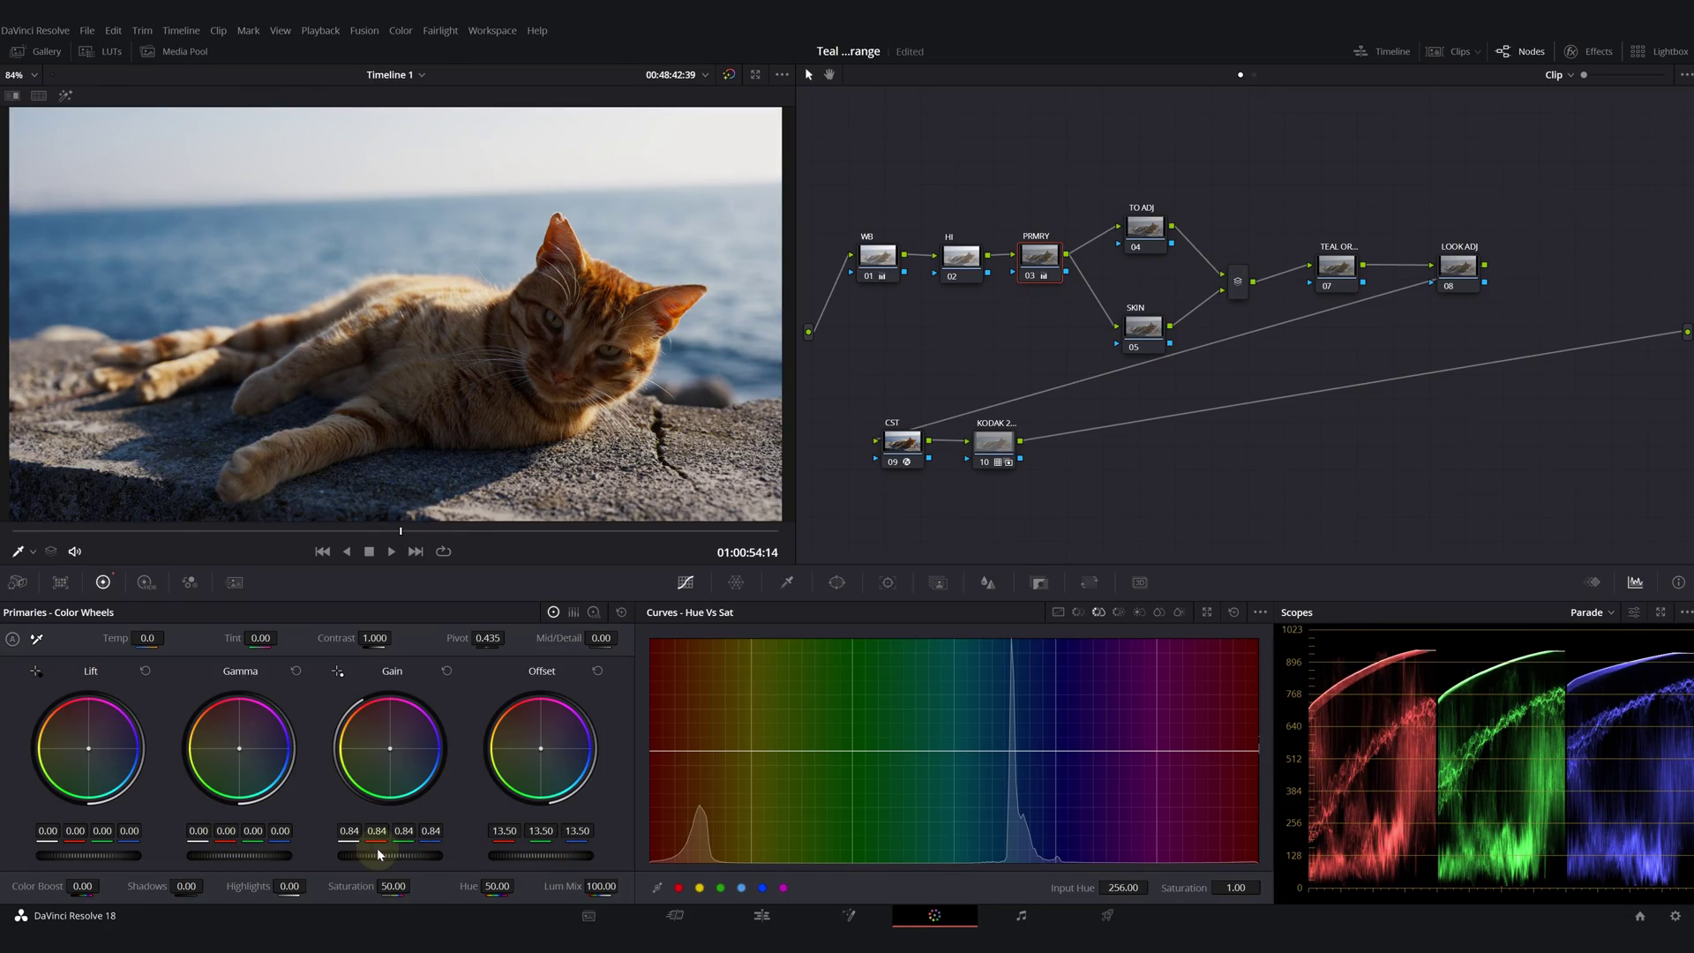
{"action": "left_click_drag", "start_coordinate": [114, 854], "coordinate": [182, 886]}
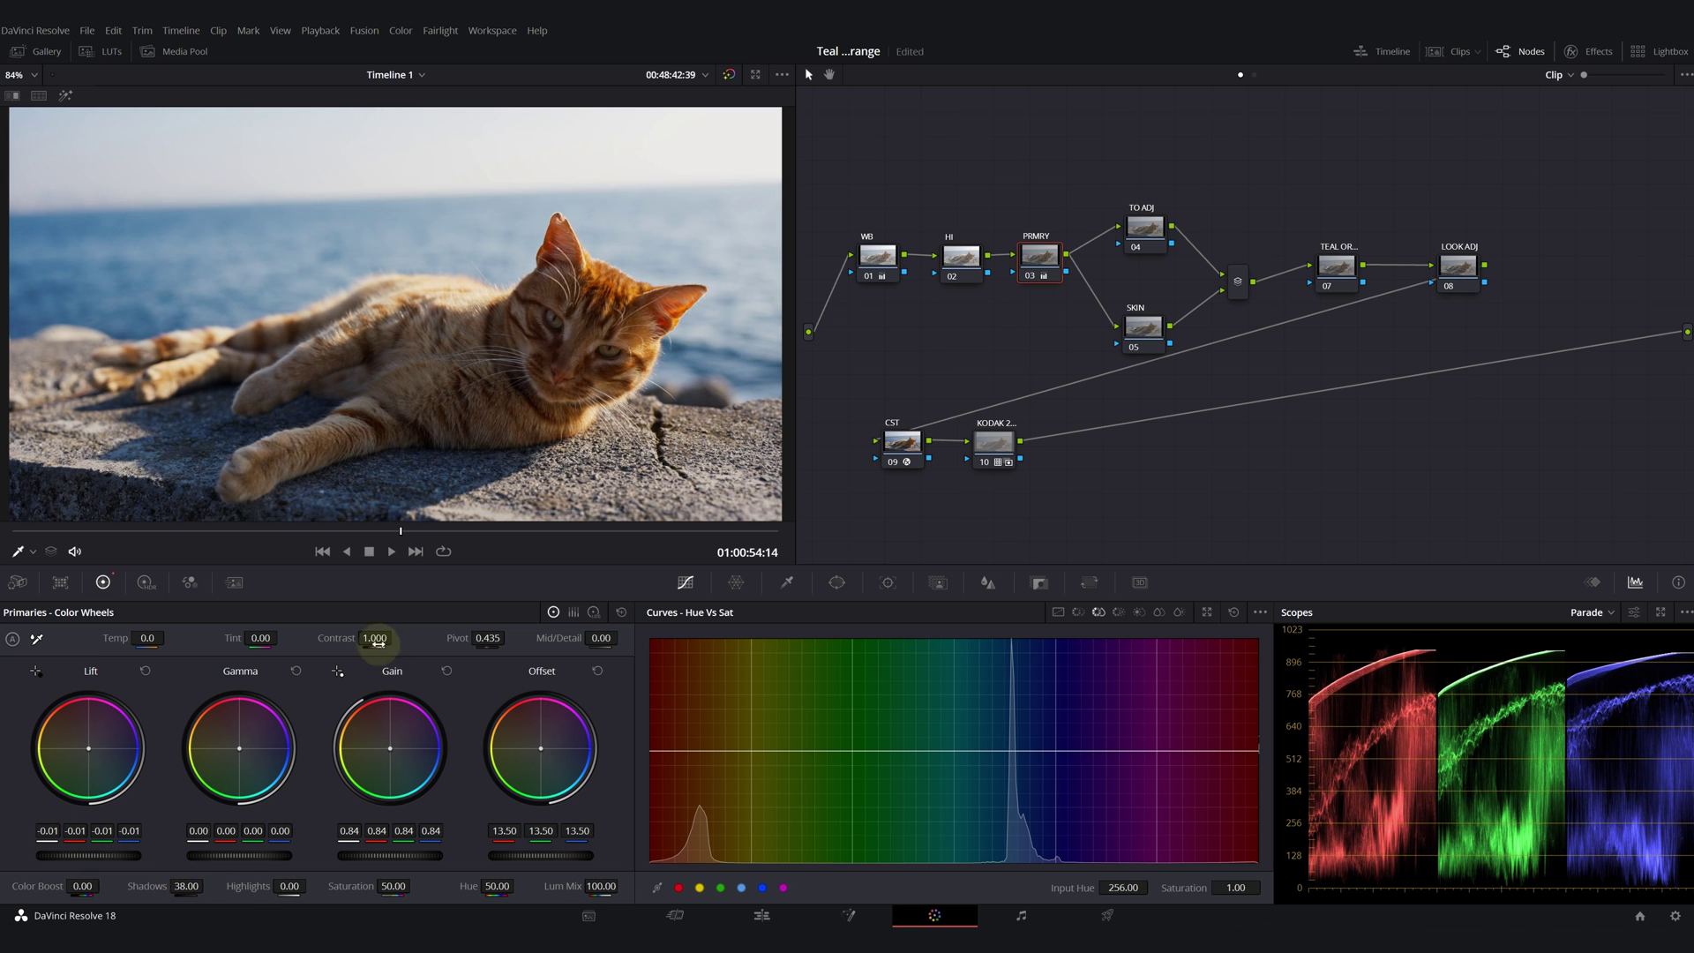
{"action": "mouse_move", "coordinate": [375, 638]}
{"action": "left_mouse_down"}
{"action": "mouse_move", "coordinate": [396, 637]}
{"action": "mouse_move", "coordinate": [379, 638]}
{"action": "left_mouse_up"}
{"action": "left_click", "coordinate": [1029, 279]}
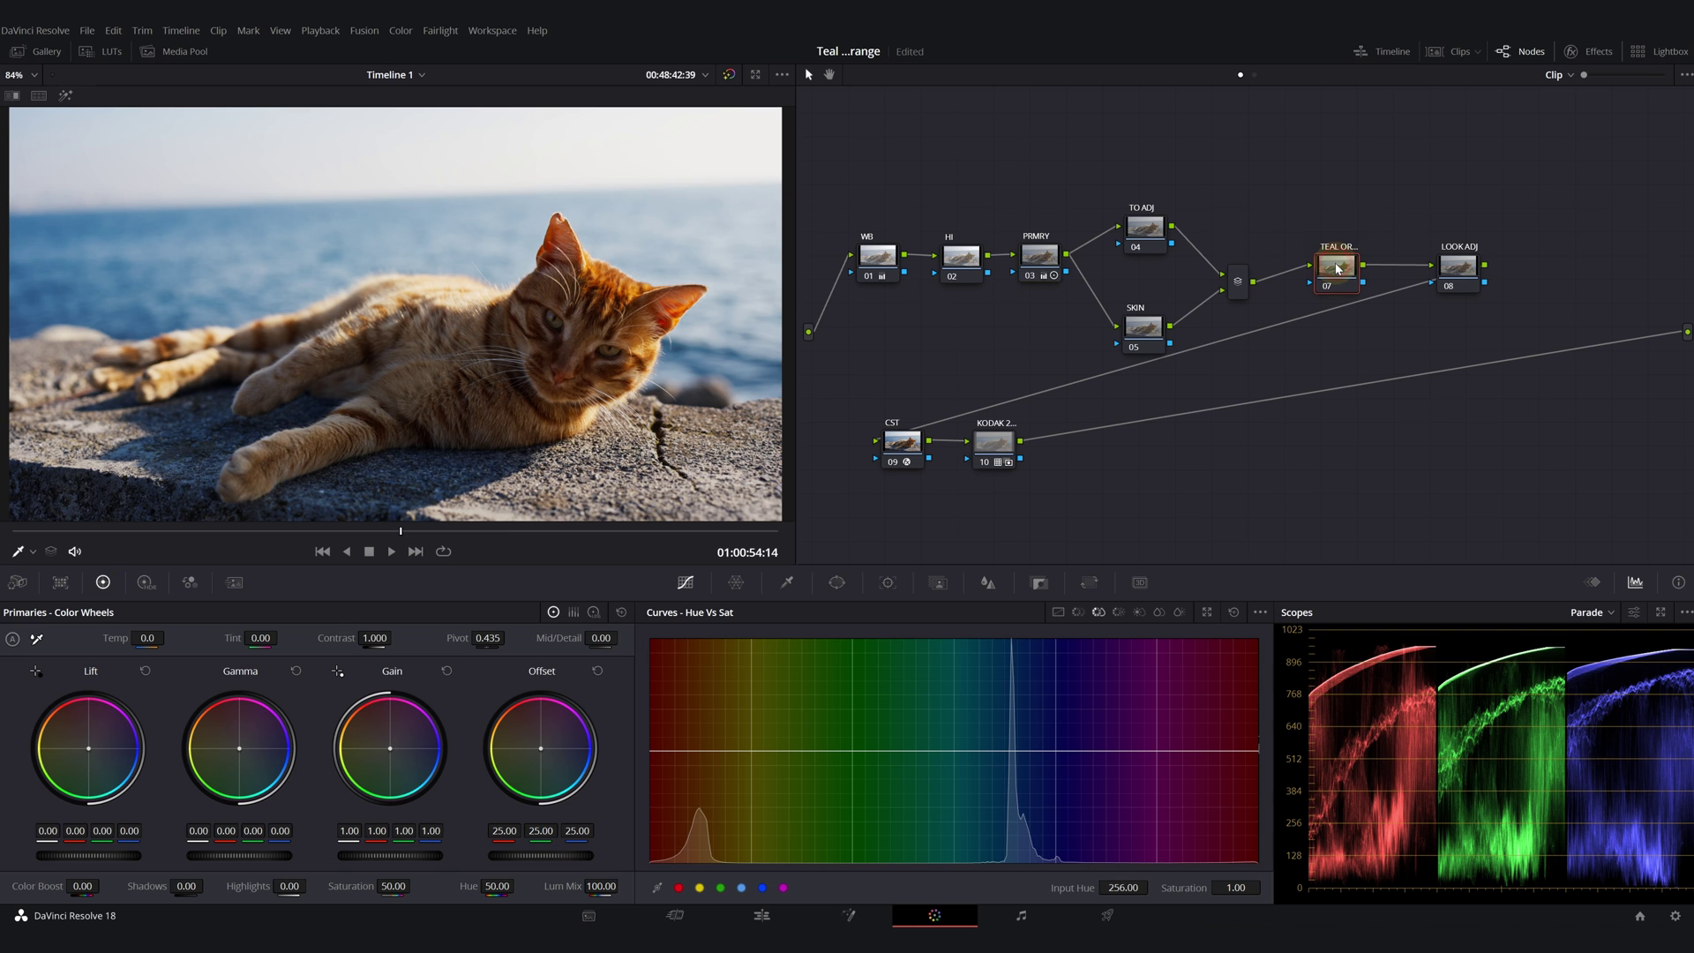
Shift TO ADJ's log Shadow balance to 0.20, -0.05, -0.06, comparing with node 07 toggled.
{"action": "left_click_drag", "start_coordinate": [89, 768], "coordinate": [100, 783]}
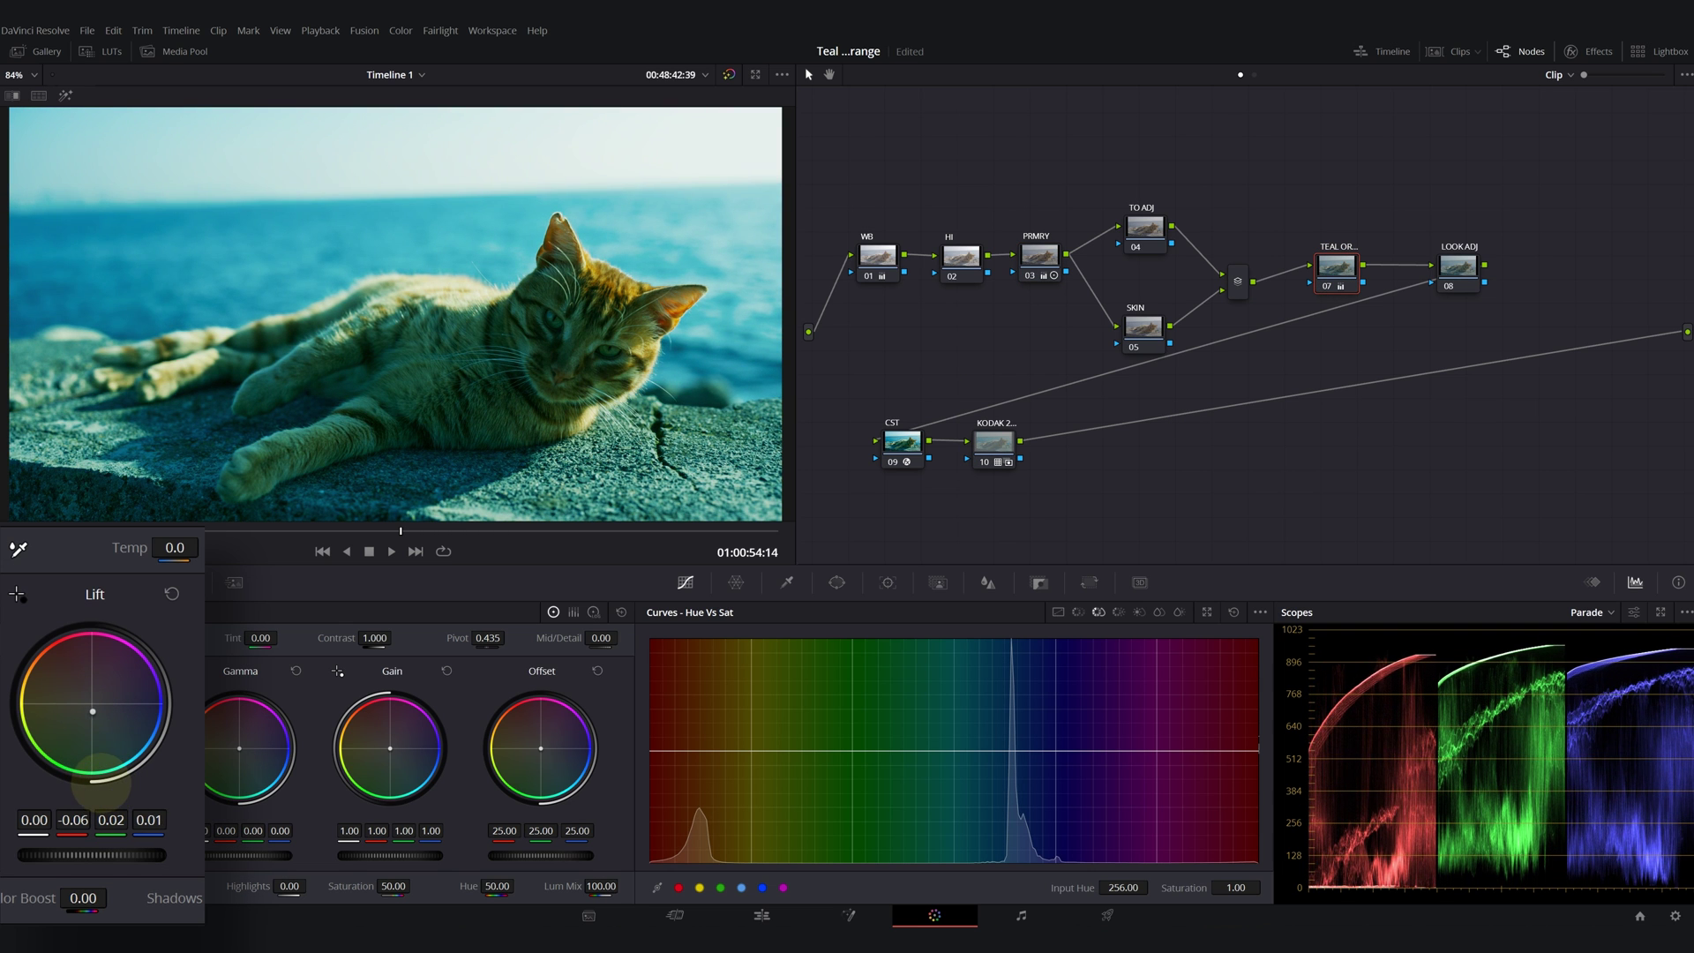
{"action": "left_click_drag", "start_coordinate": [238, 746], "coordinate": [220, 672]}
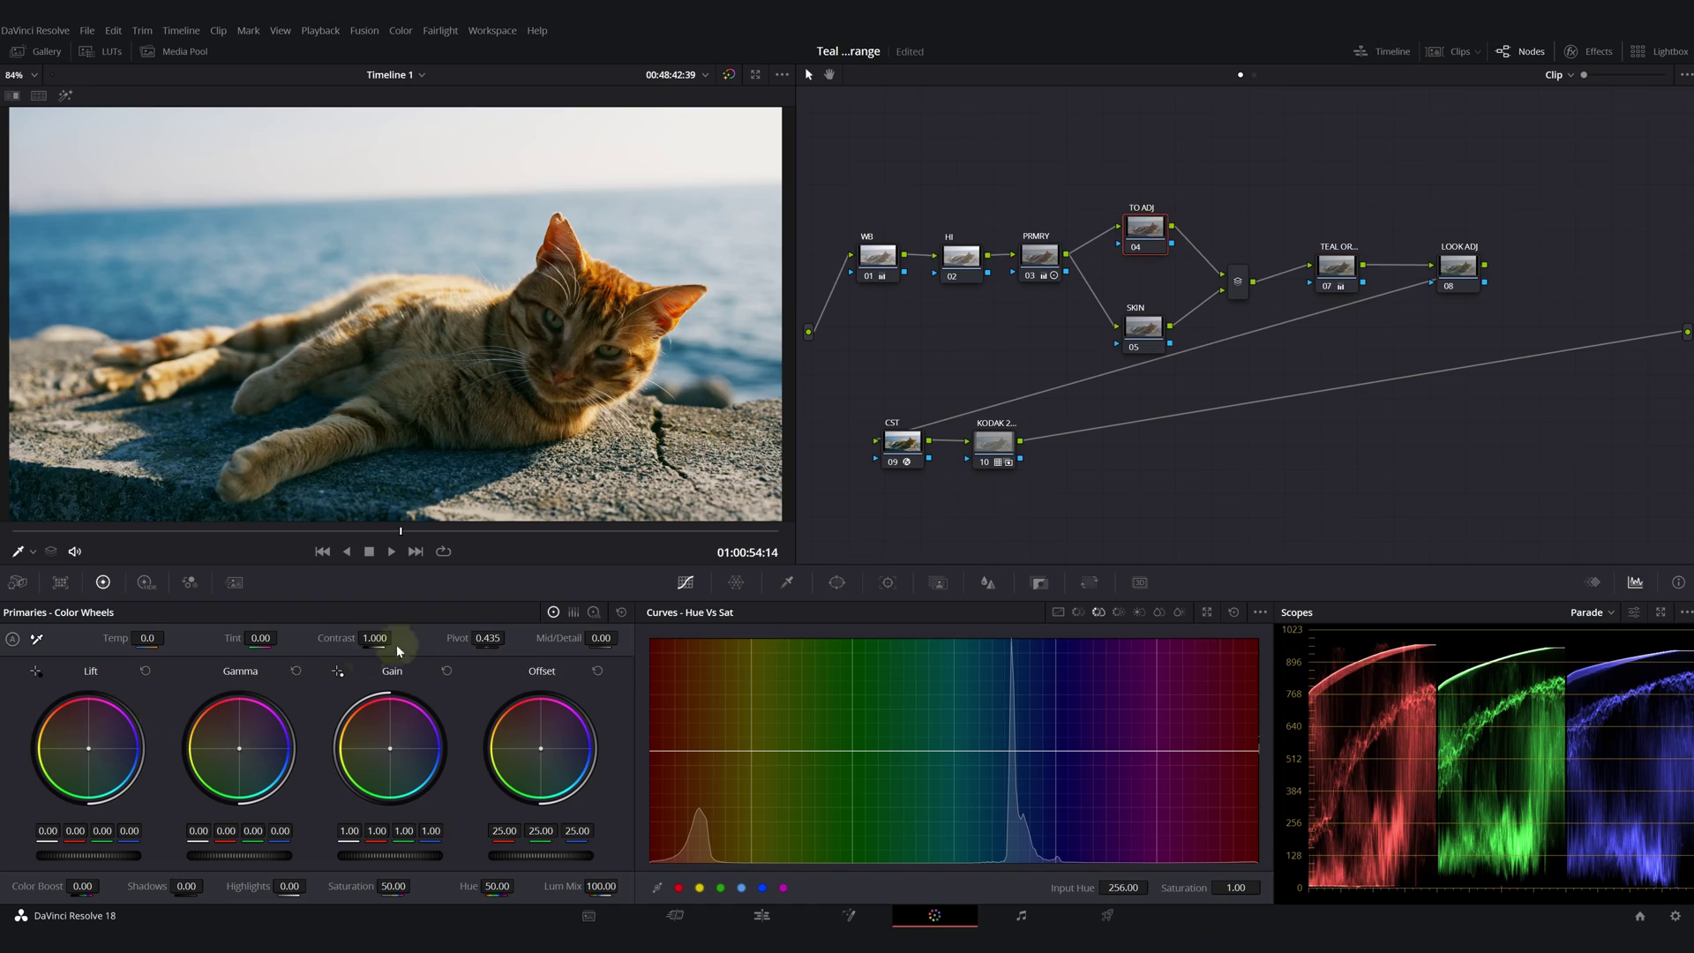
{"action": "left_click", "coordinate": [593, 613]}
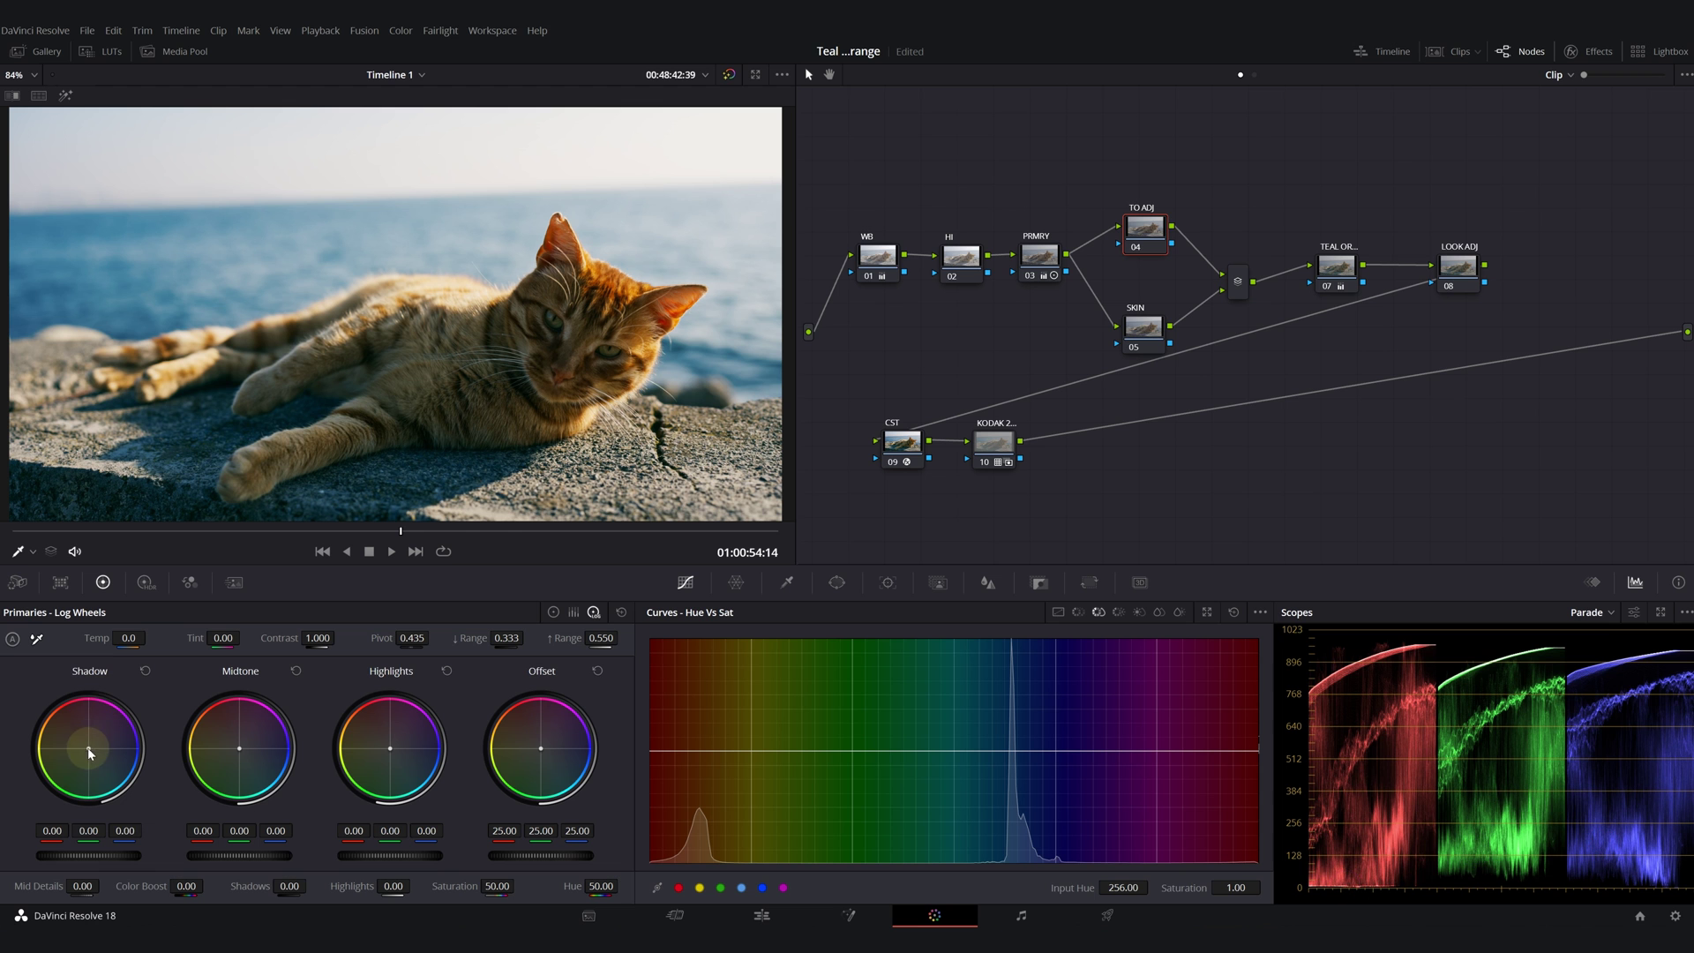
{"action": "left_click_drag", "start_coordinate": [88, 748], "coordinate": [54, 662]}
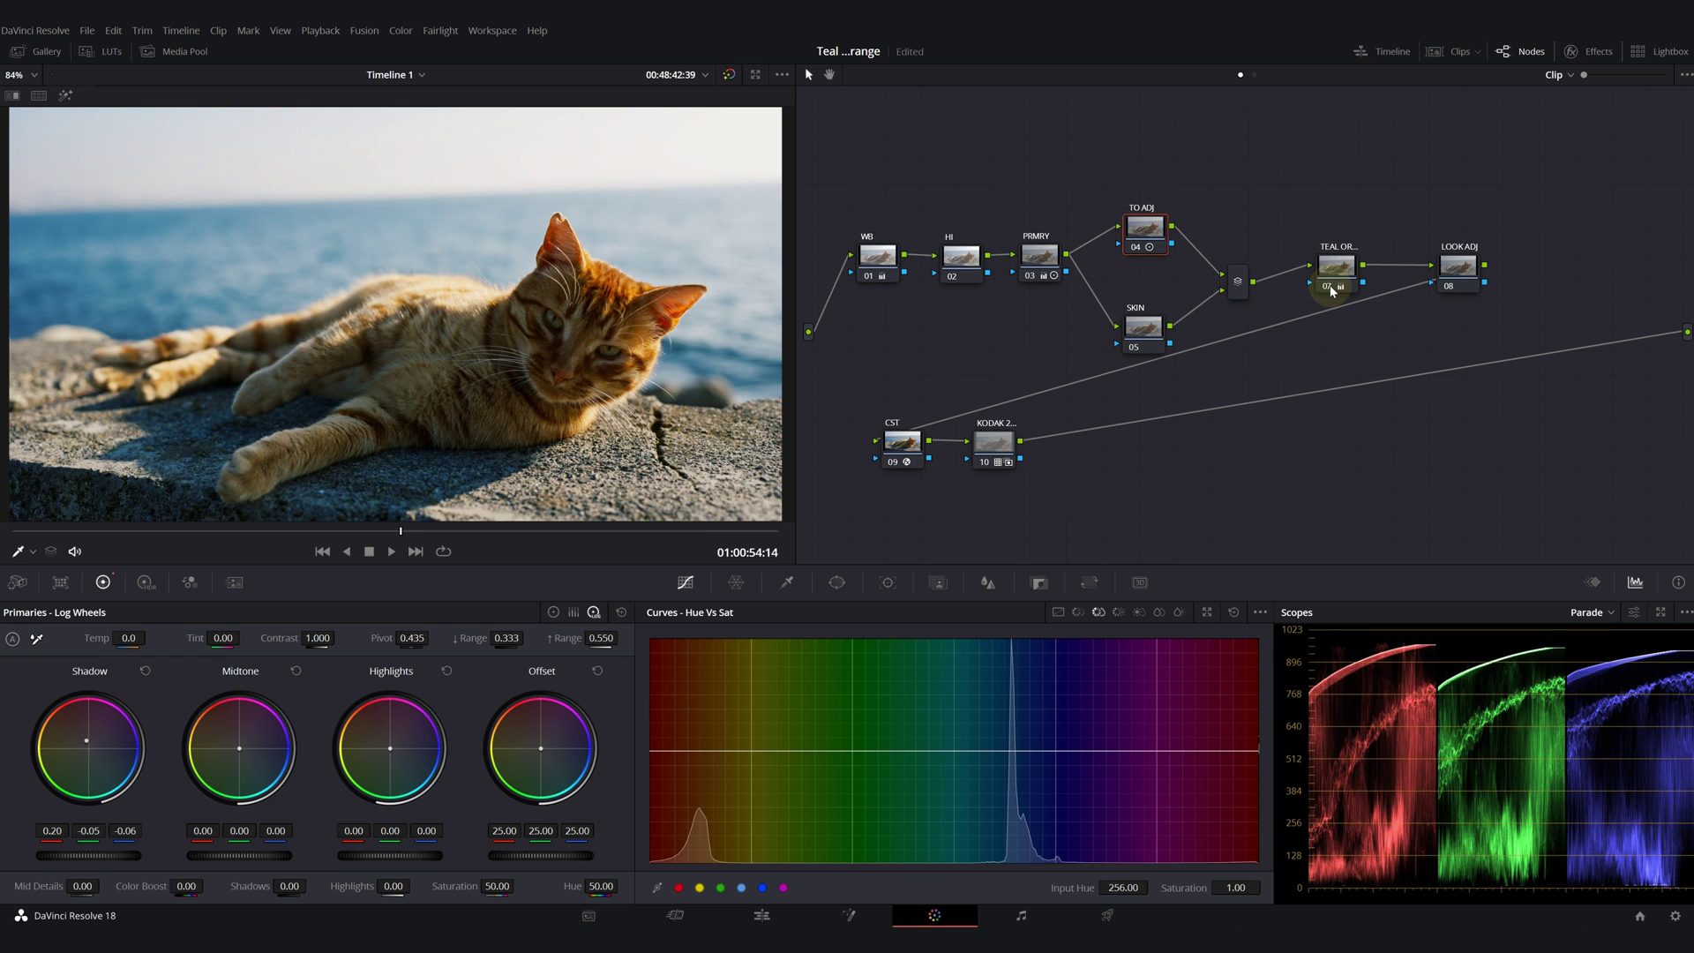
{"action": "left_click", "coordinate": [1330, 289]}
{"action": "left_click", "coordinate": [1331, 289]}
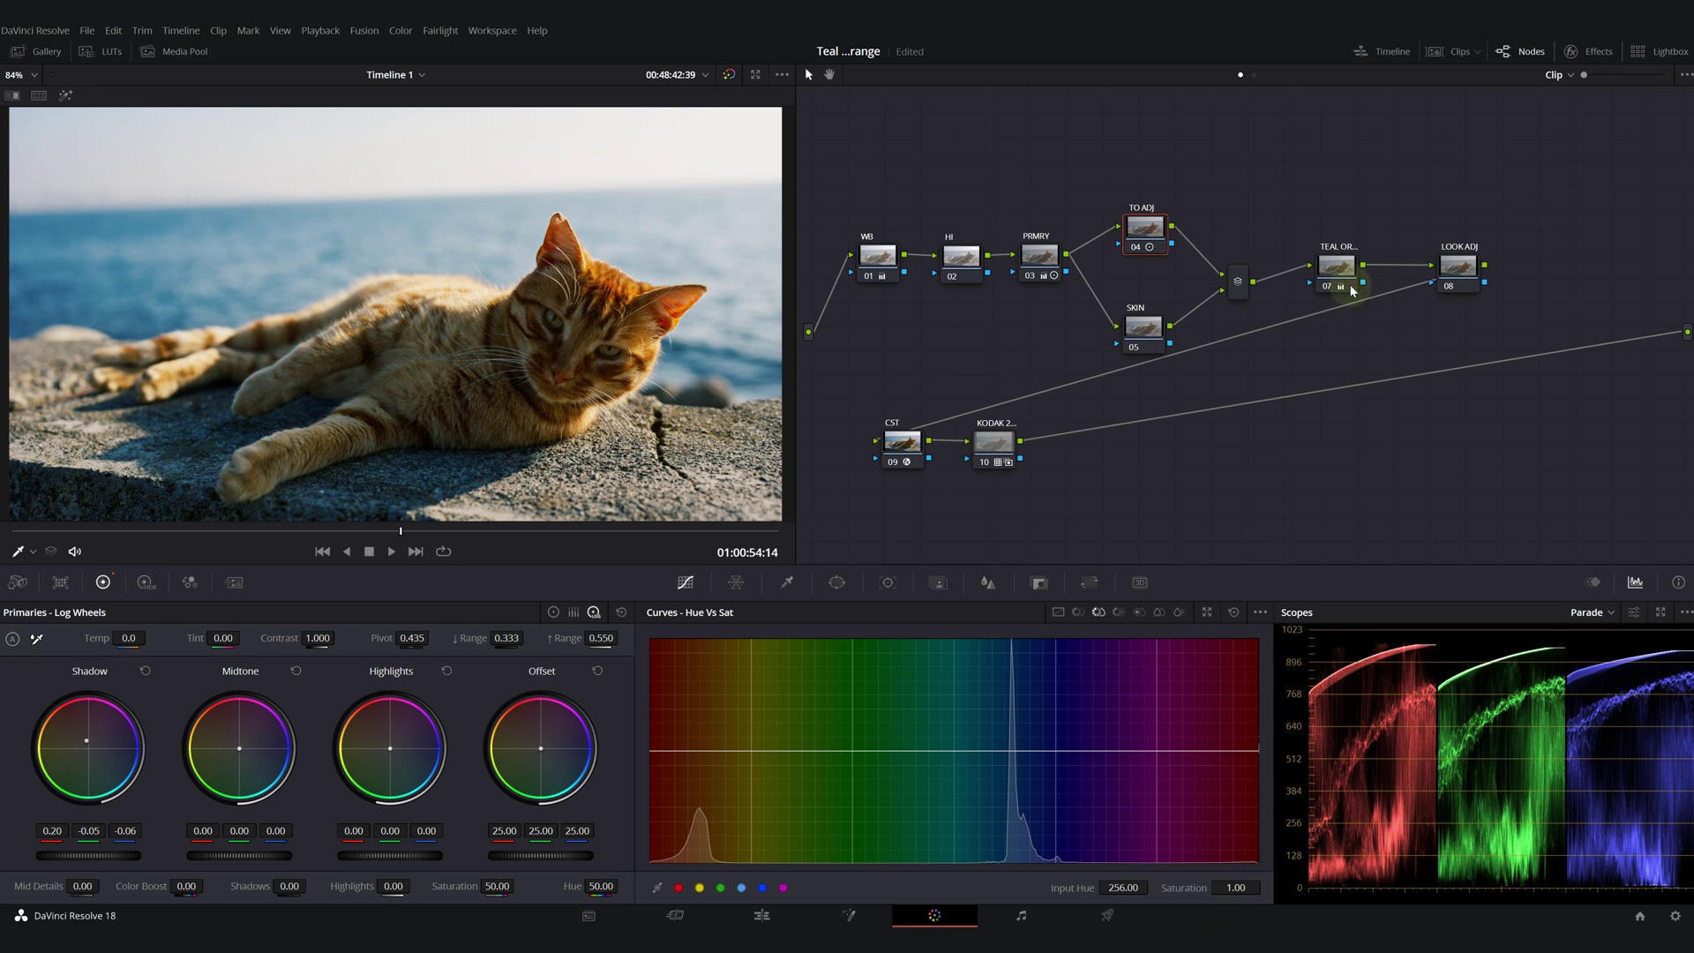
Select node 07 and move from the Custom curves to the Hue vs curves.
{"action": "left_click", "coordinate": [1348, 283]}
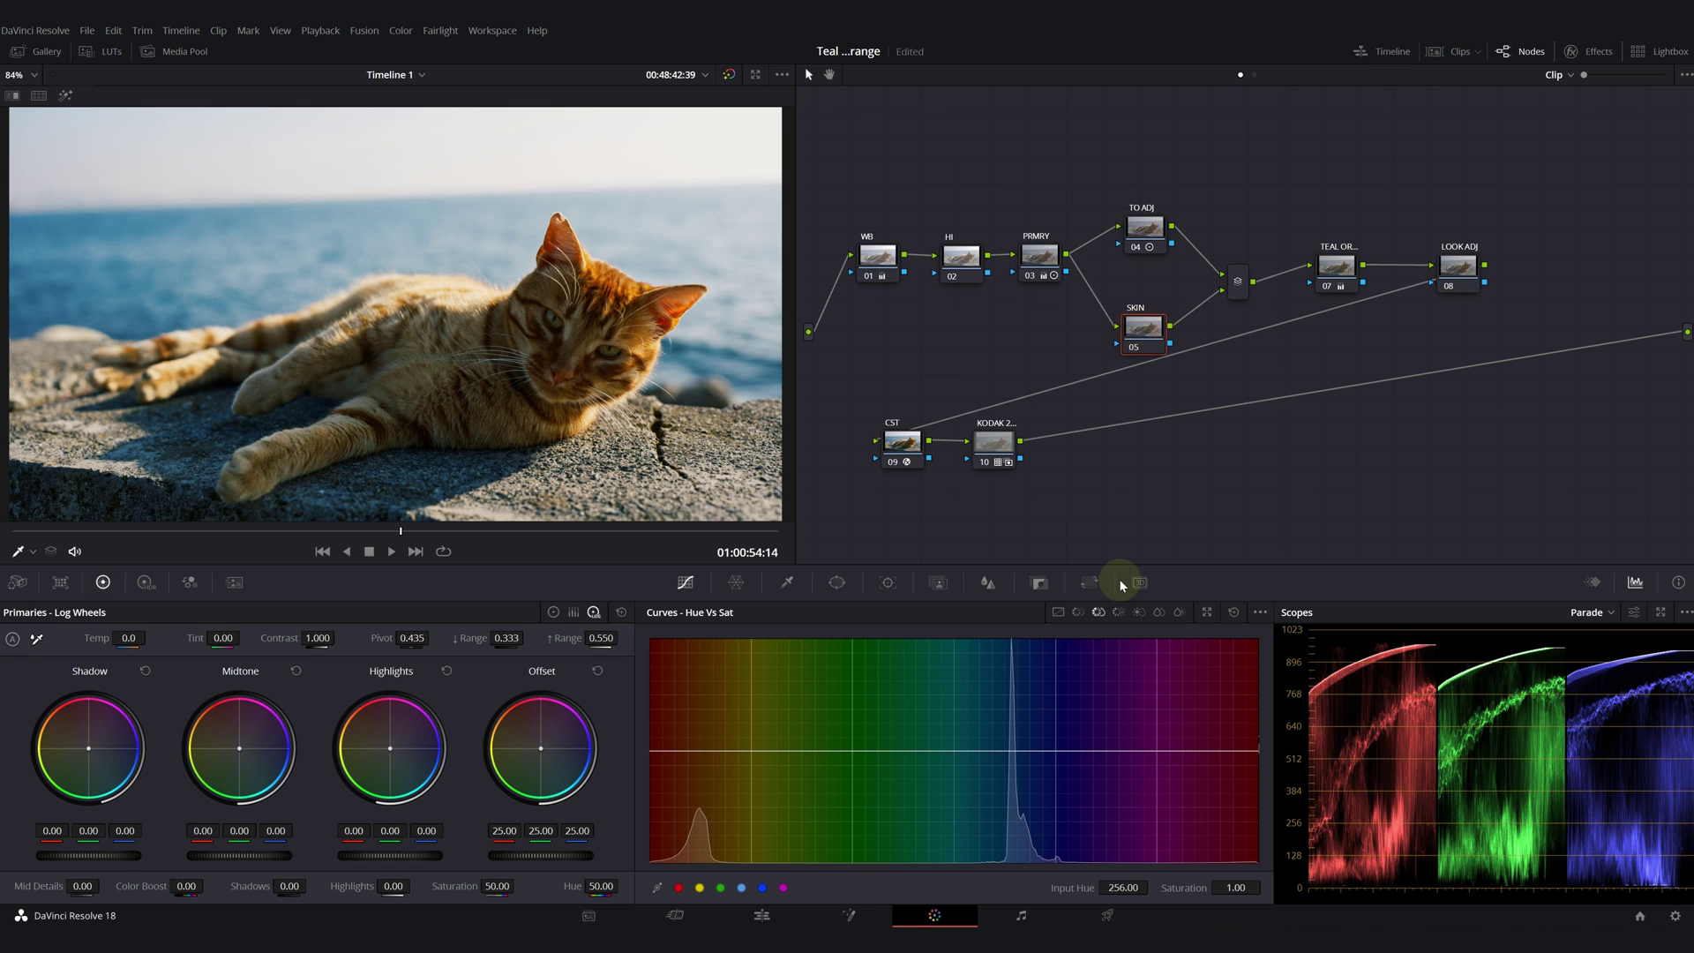
{"action": "left_click", "coordinate": [1057, 613]}
{"action": "left_click", "coordinate": [1118, 614]}
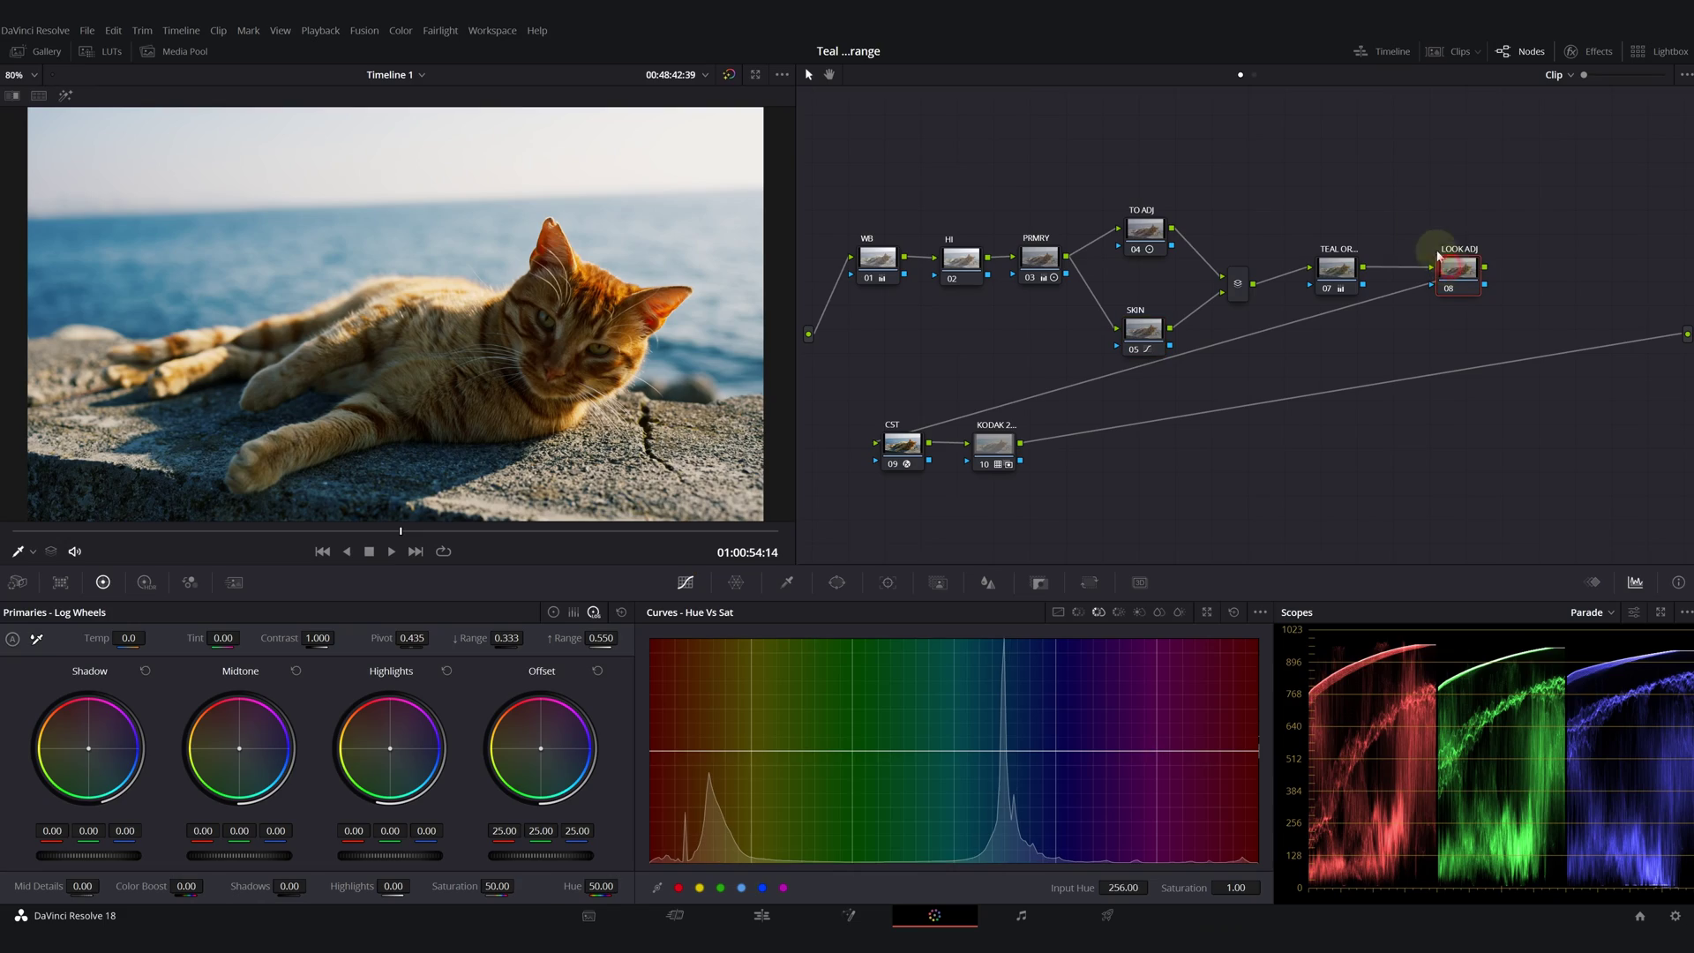
Shape a gentle S-curve on LOOK ADJ with the shadow end lowered and a highlight point lifted.
{"action": "left_click", "coordinate": [1058, 613]}
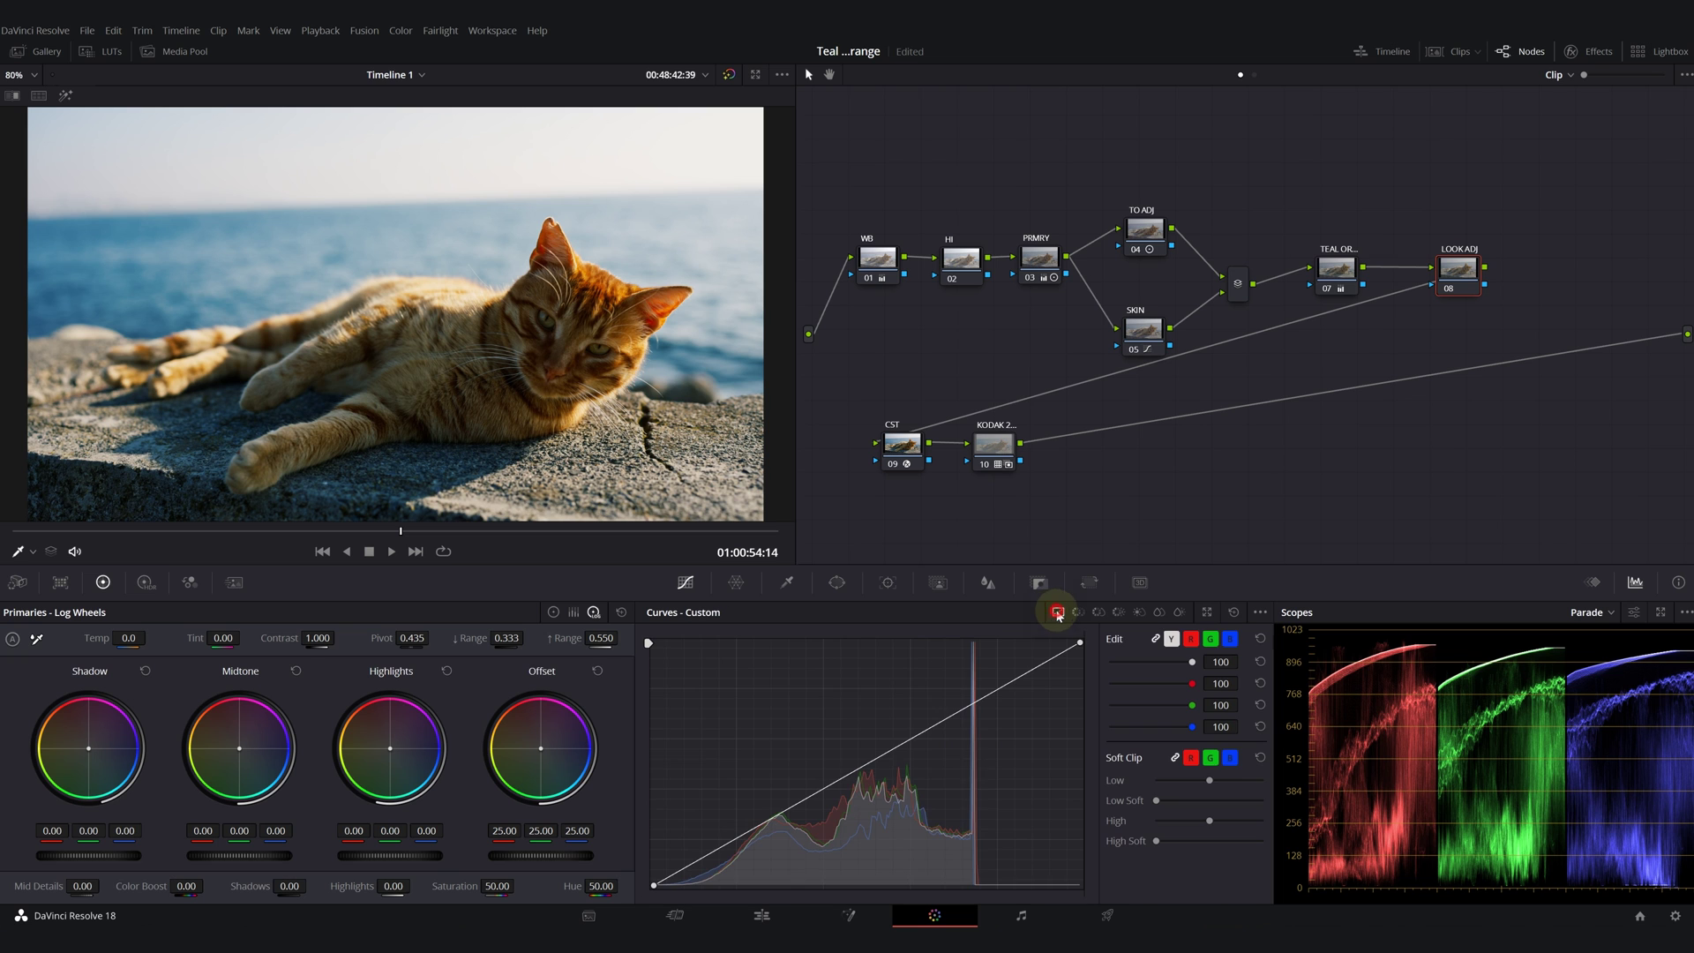
{"action": "left_click", "coordinate": [1264, 617]}
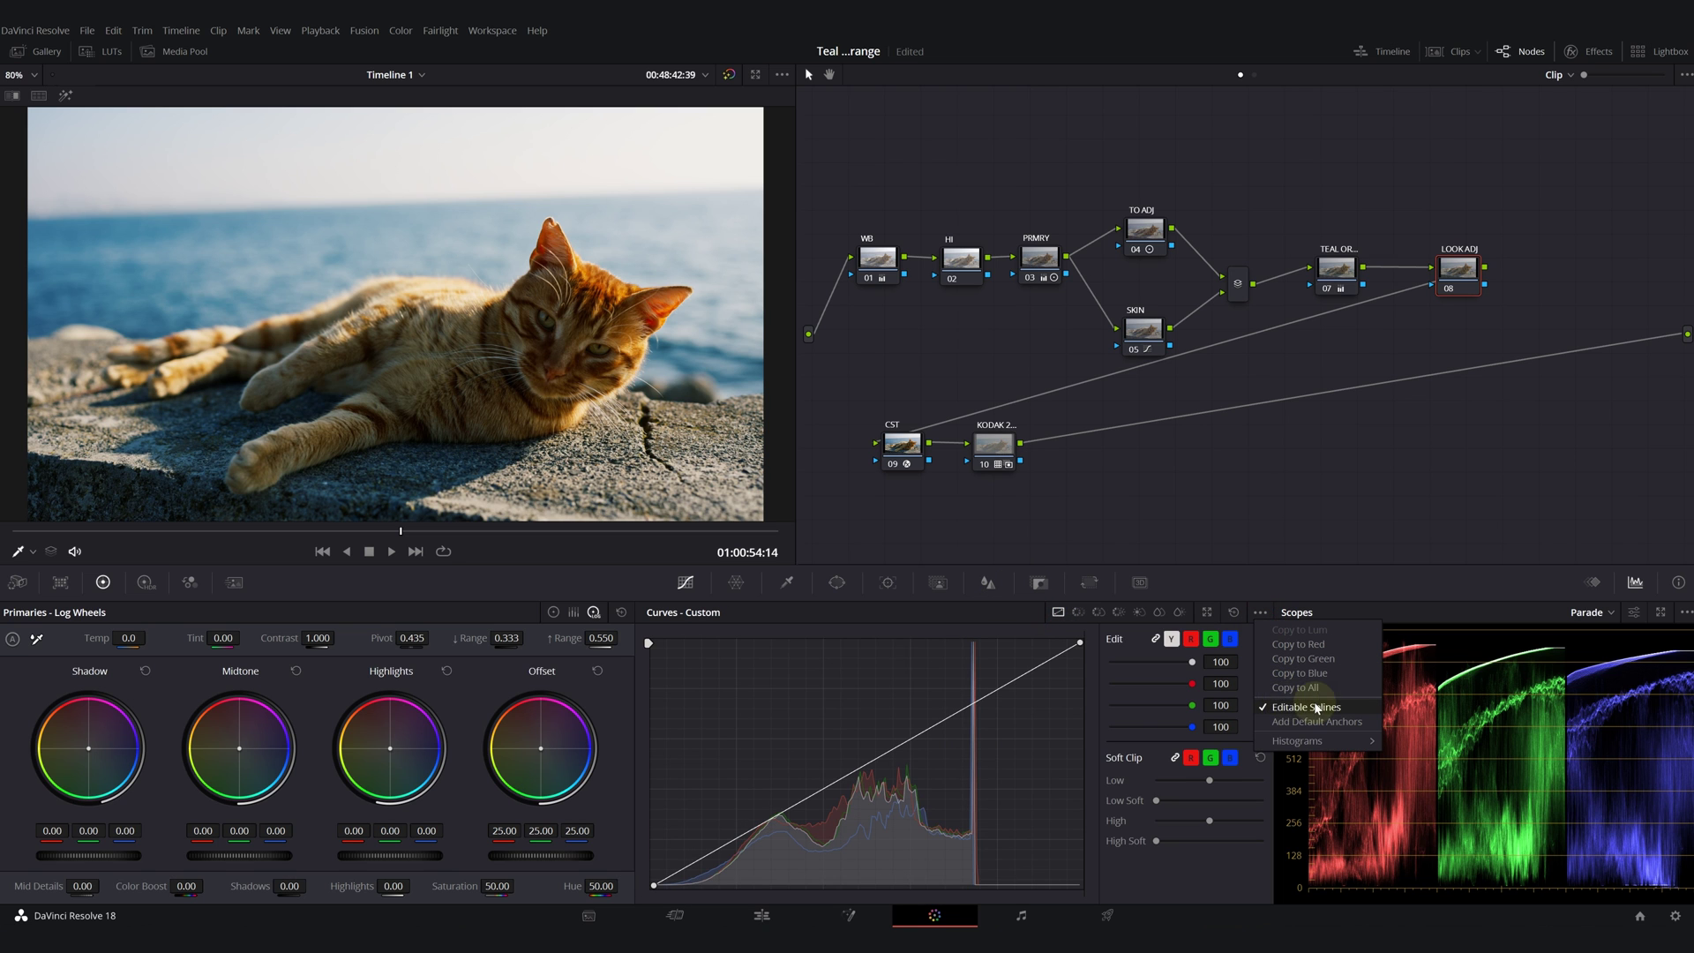
{"action": "left_click", "coordinate": [1209, 583]}
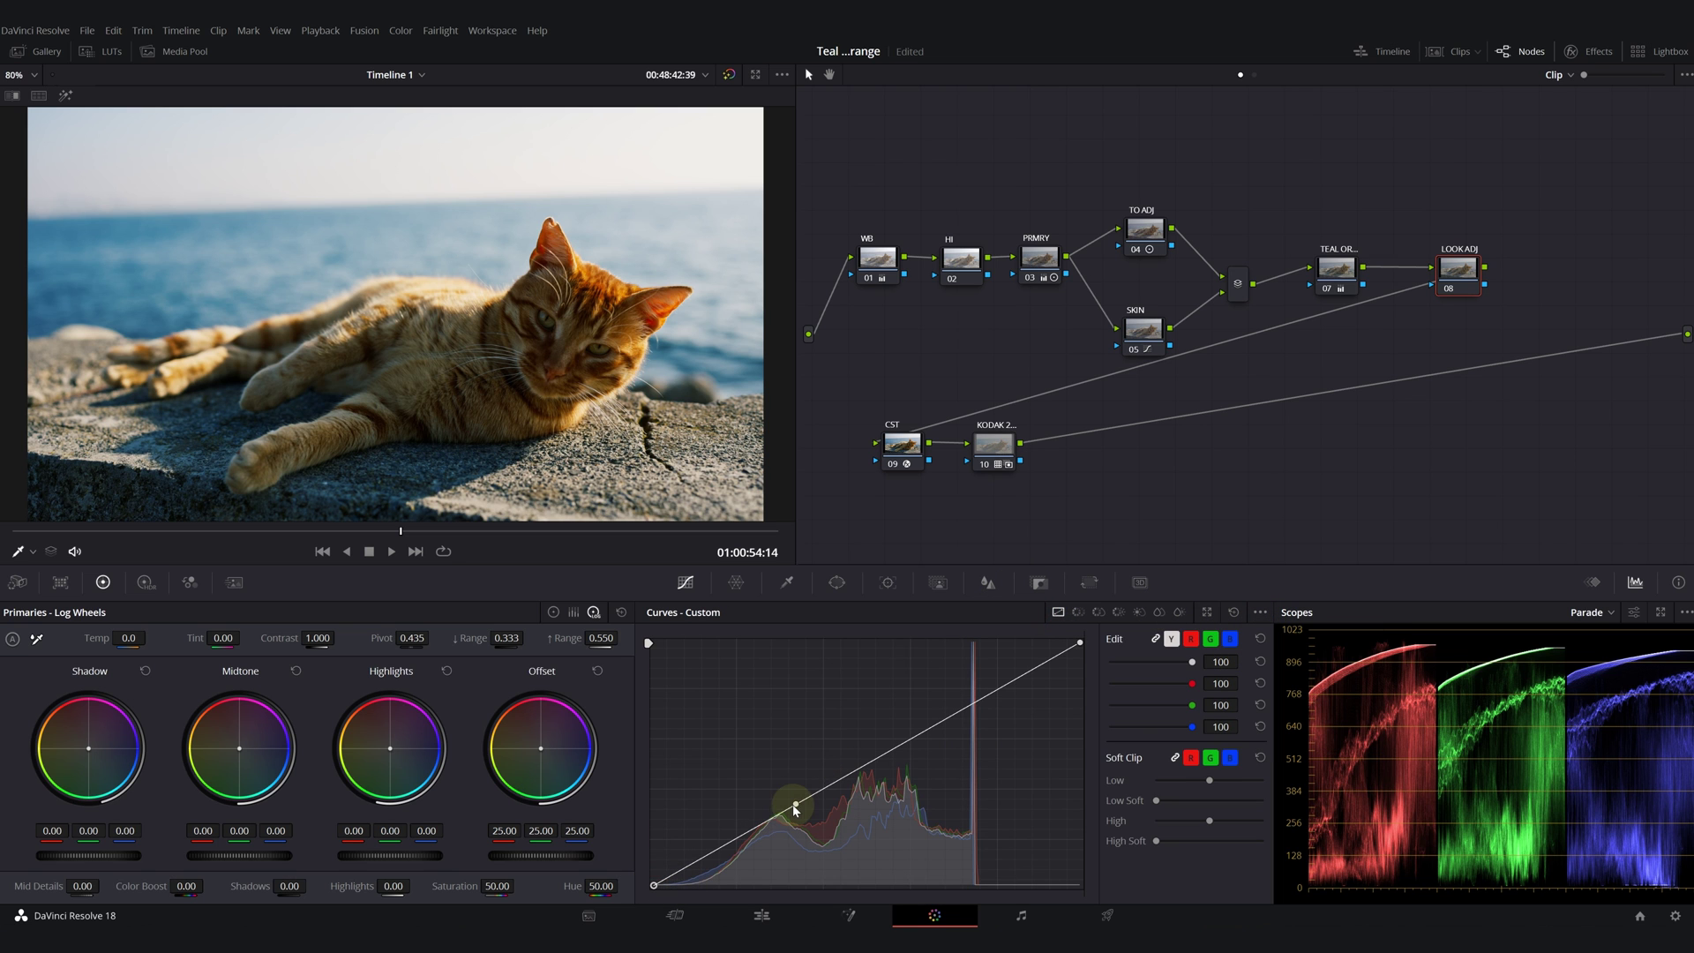
{"action": "mouse_move", "coordinate": [795, 809]}
{"action": "left_mouse_down"}
{"action": "mouse_move", "coordinate": [766, 813]}
{"action": "mouse_move", "coordinate": [775, 824]}
{"action": "left_mouse_up"}
{"action": "mouse_move", "coordinate": [936, 723]}
{"action": "left_mouse_down"}
{"action": "mouse_move", "coordinate": [933, 706]}
{"action": "mouse_move", "coordinate": [961, 694]}
{"action": "mouse_move", "coordinate": [950, 705]}
{"action": "left_mouse_up"}
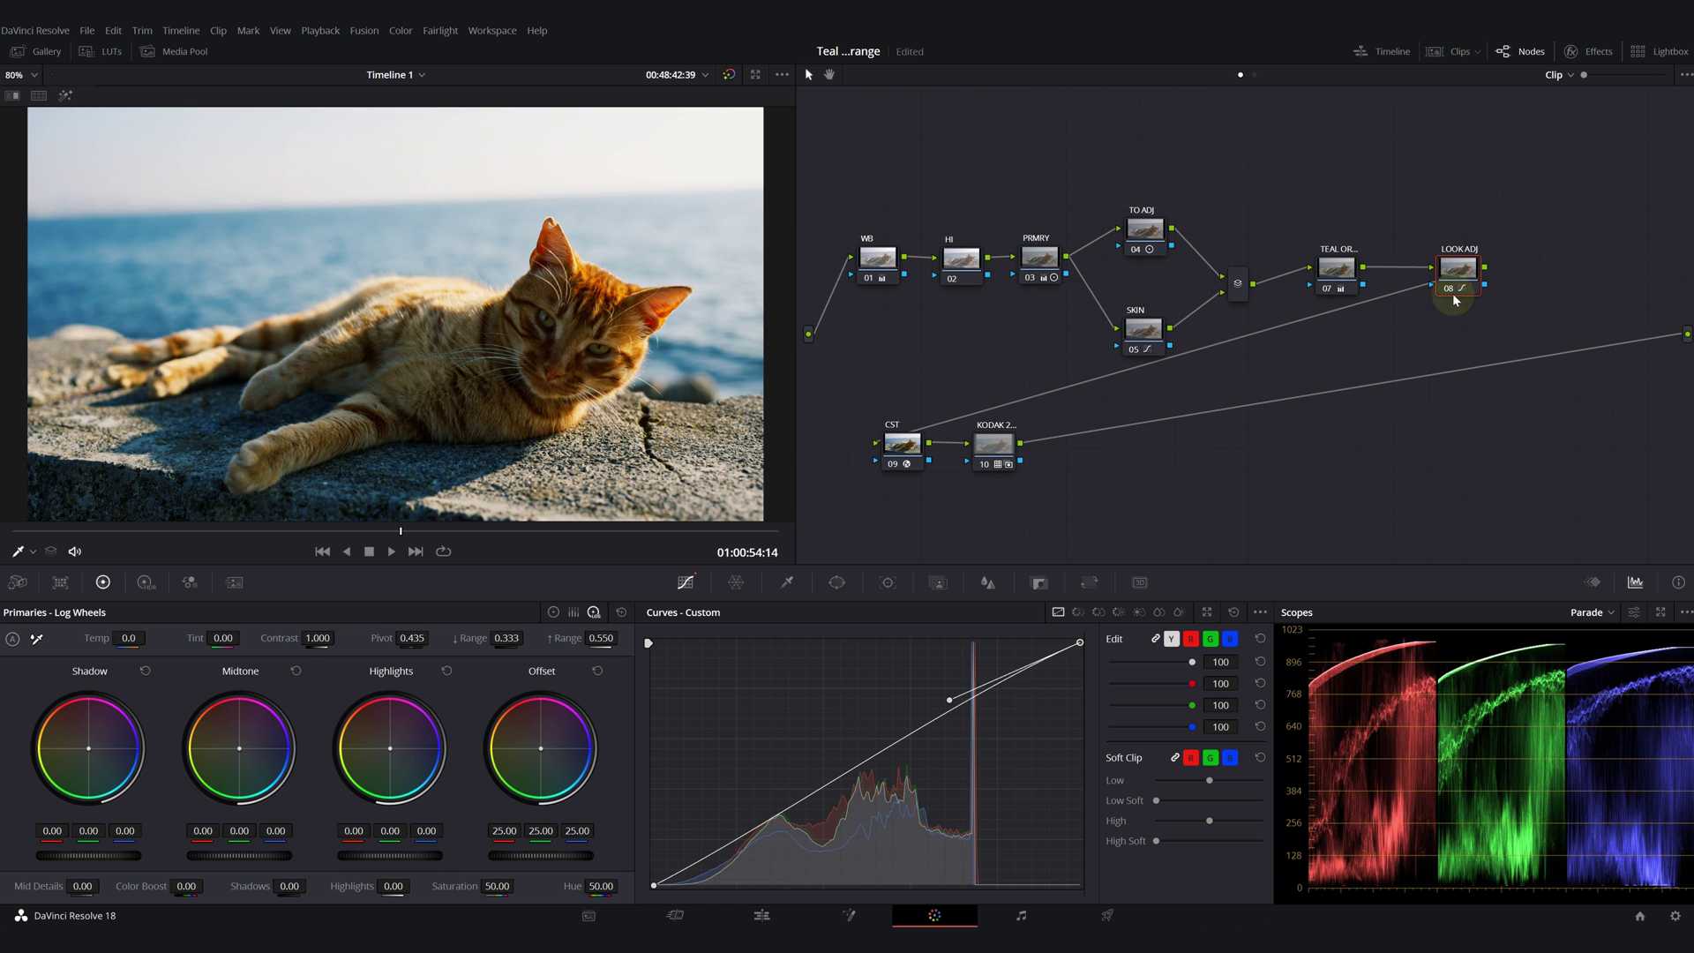
{"action": "left_click", "coordinate": [553, 611]}
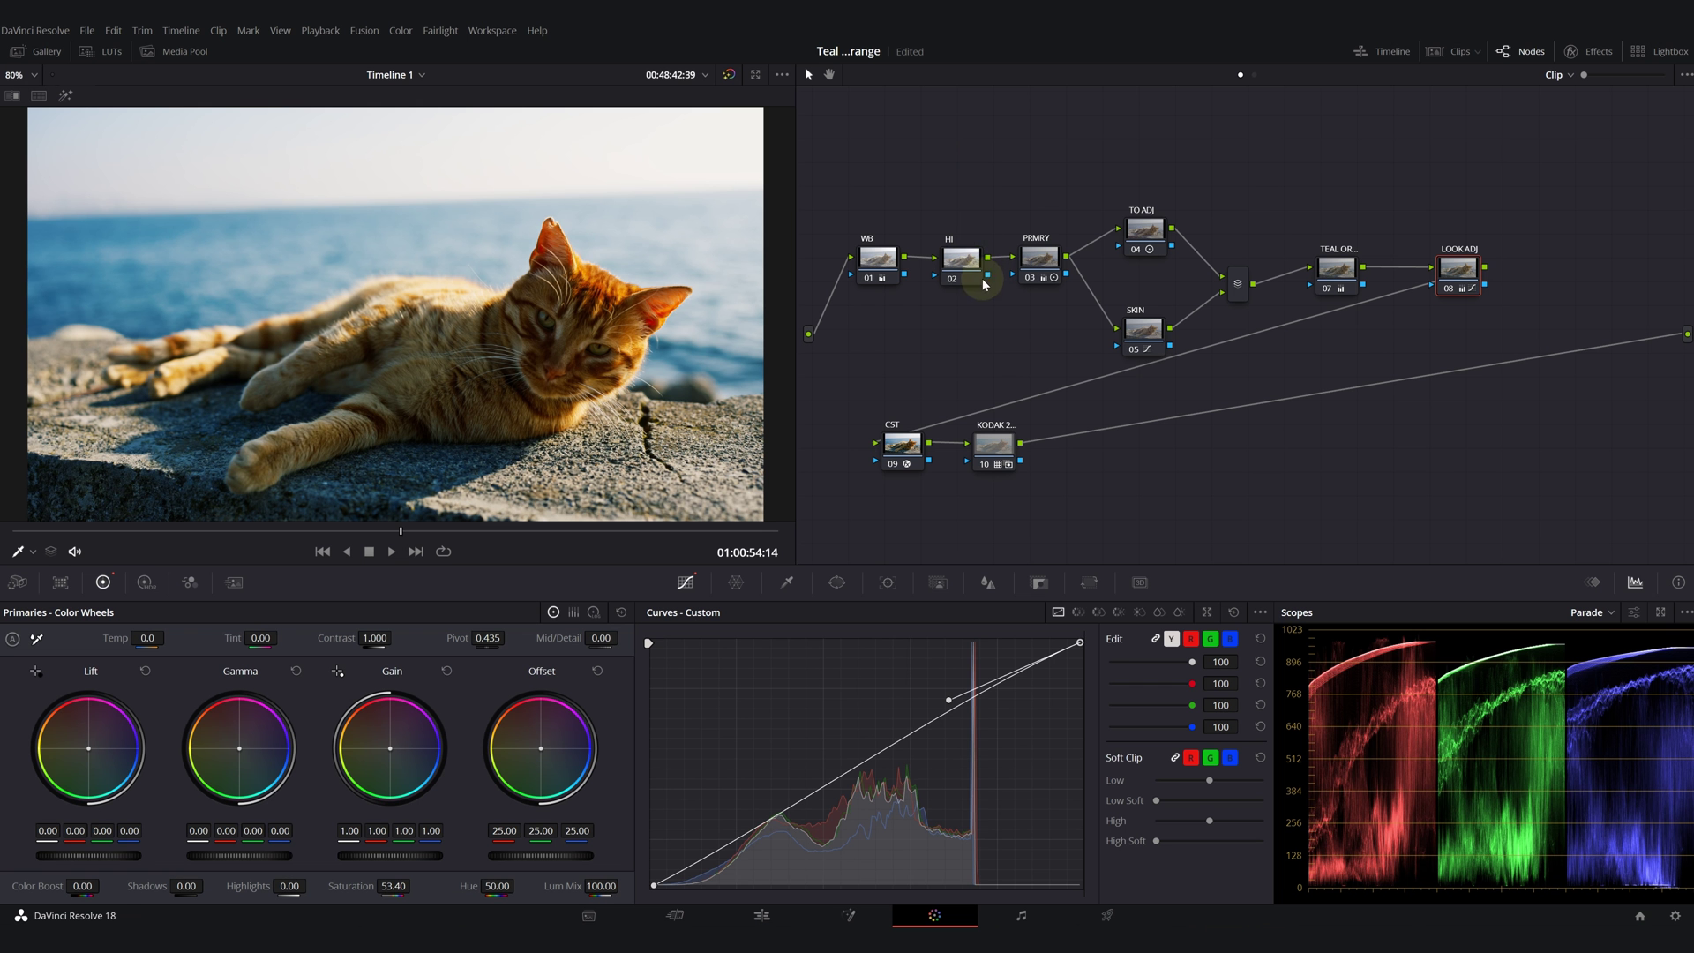
Compare the 53.40-saturation LOOK ADJ look by switching the node off and back on.
{"action": "left_click", "coordinate": [982, 282]}
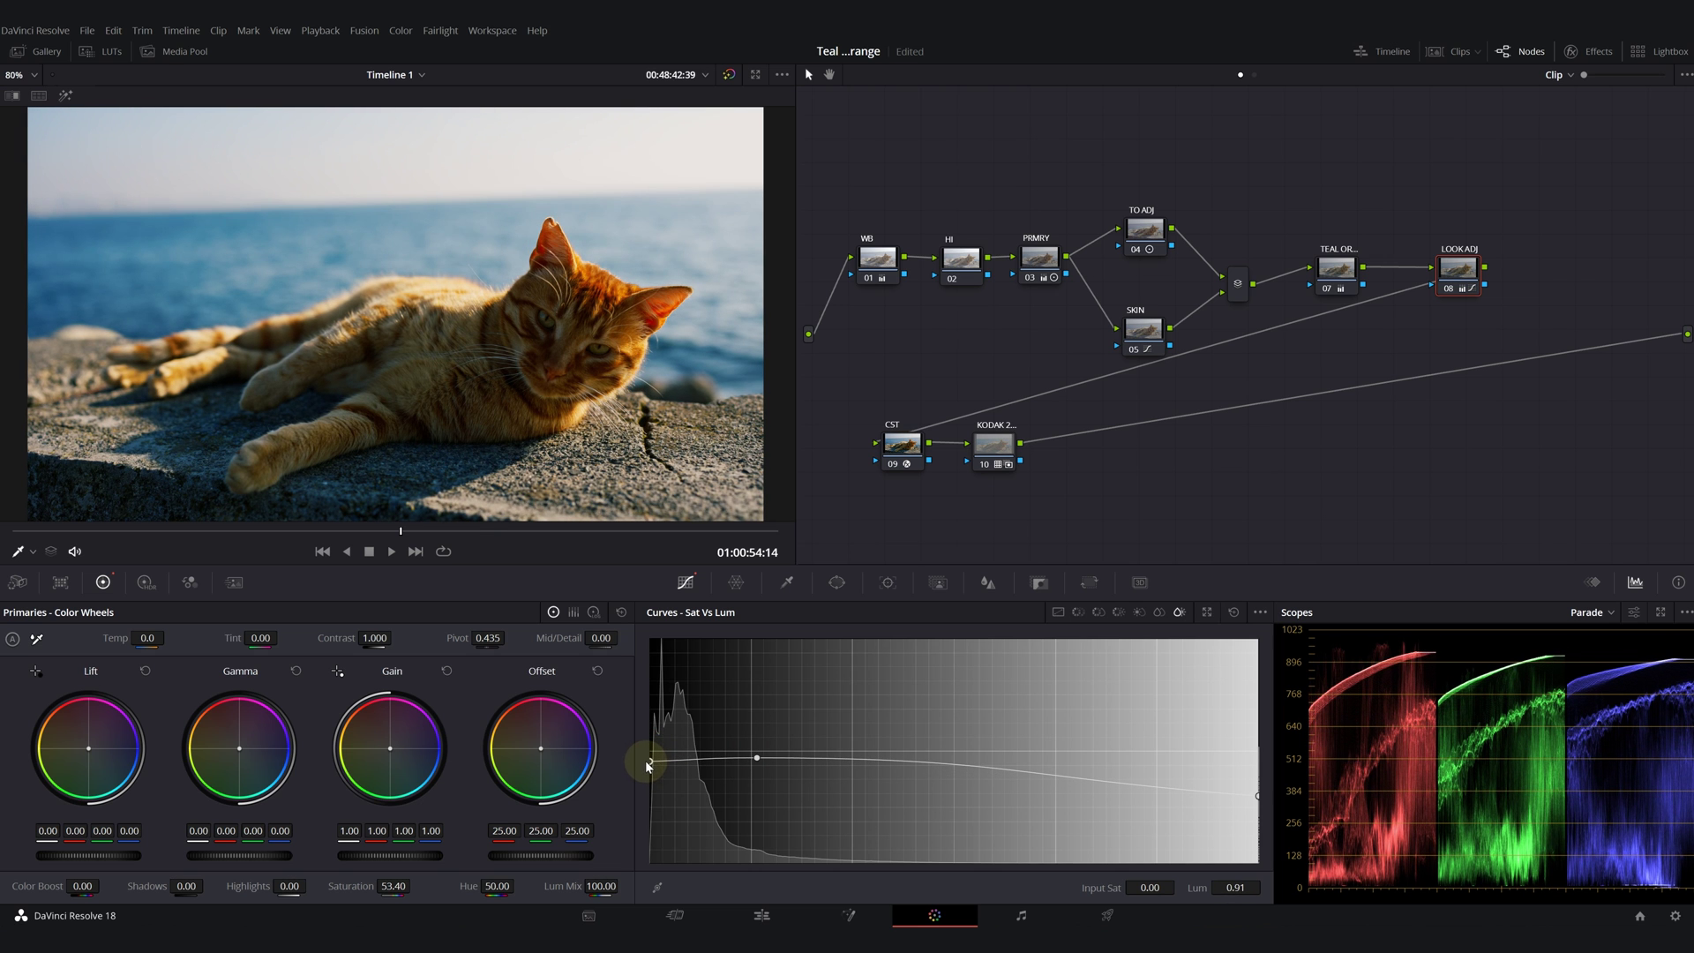
{"action": "left_click", "coordinate": [1447, 288]}
{"action": "left_click", "coordinate": [1449, 288]}
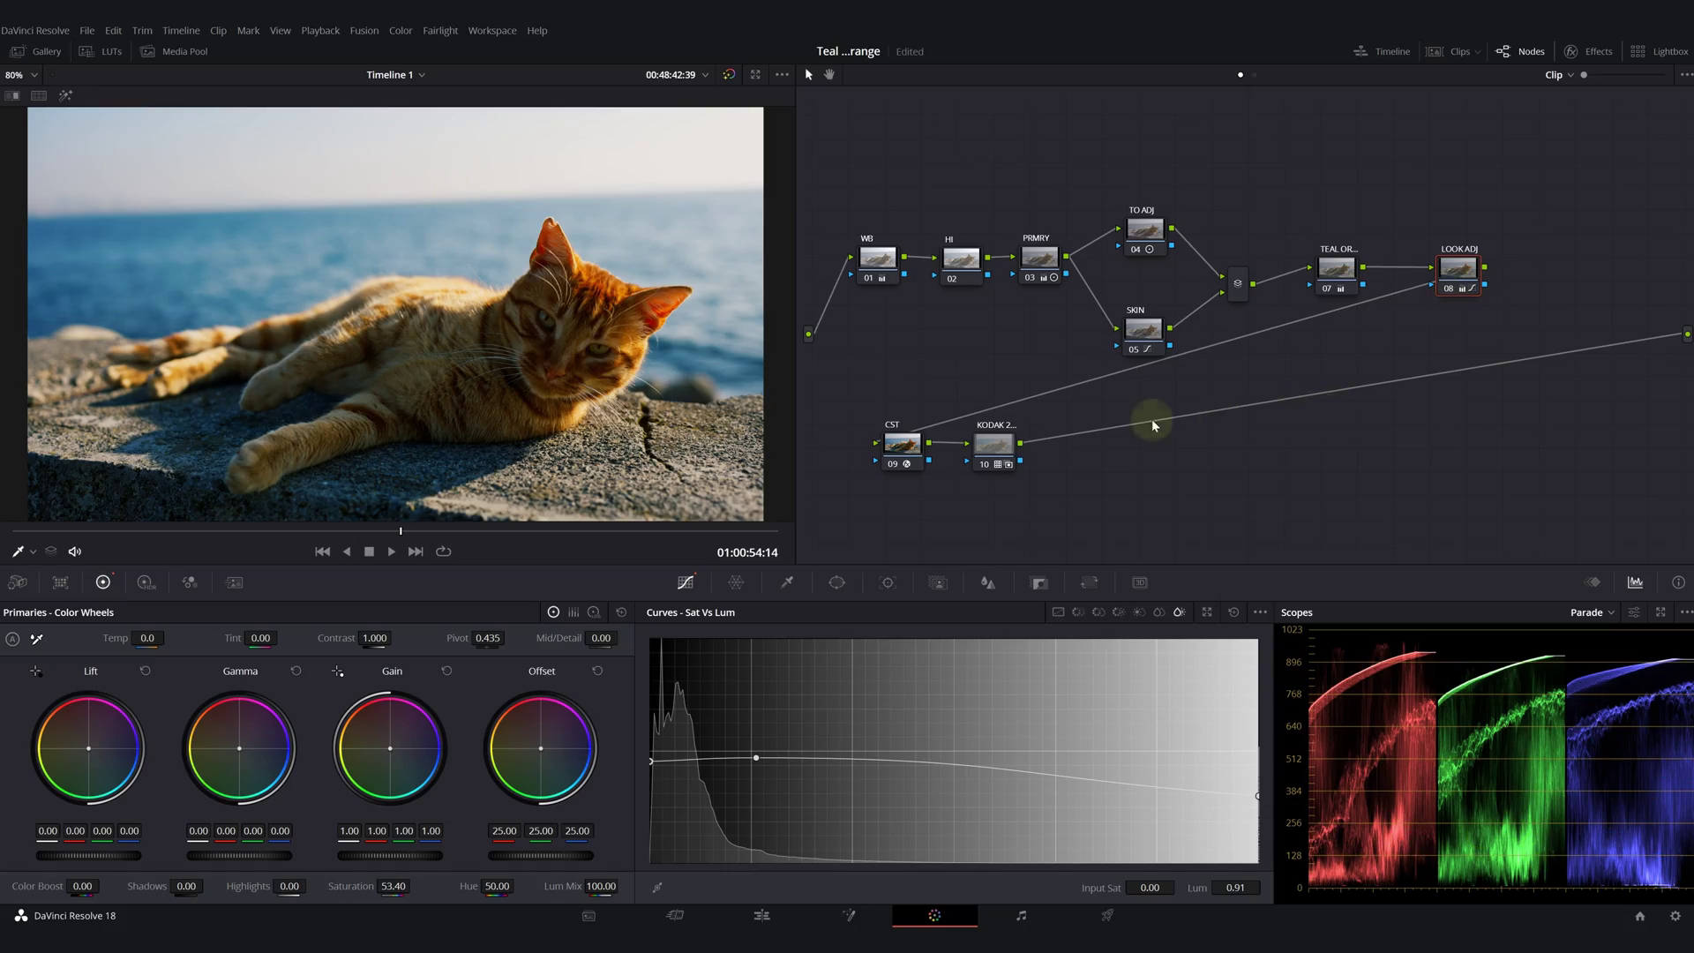
Raise PRMRY shadows to 63.50 and key HI highlights with luminance low 69.2, softness 6.6.
{"action": "left_click", "coordinate": [1040, 257]}
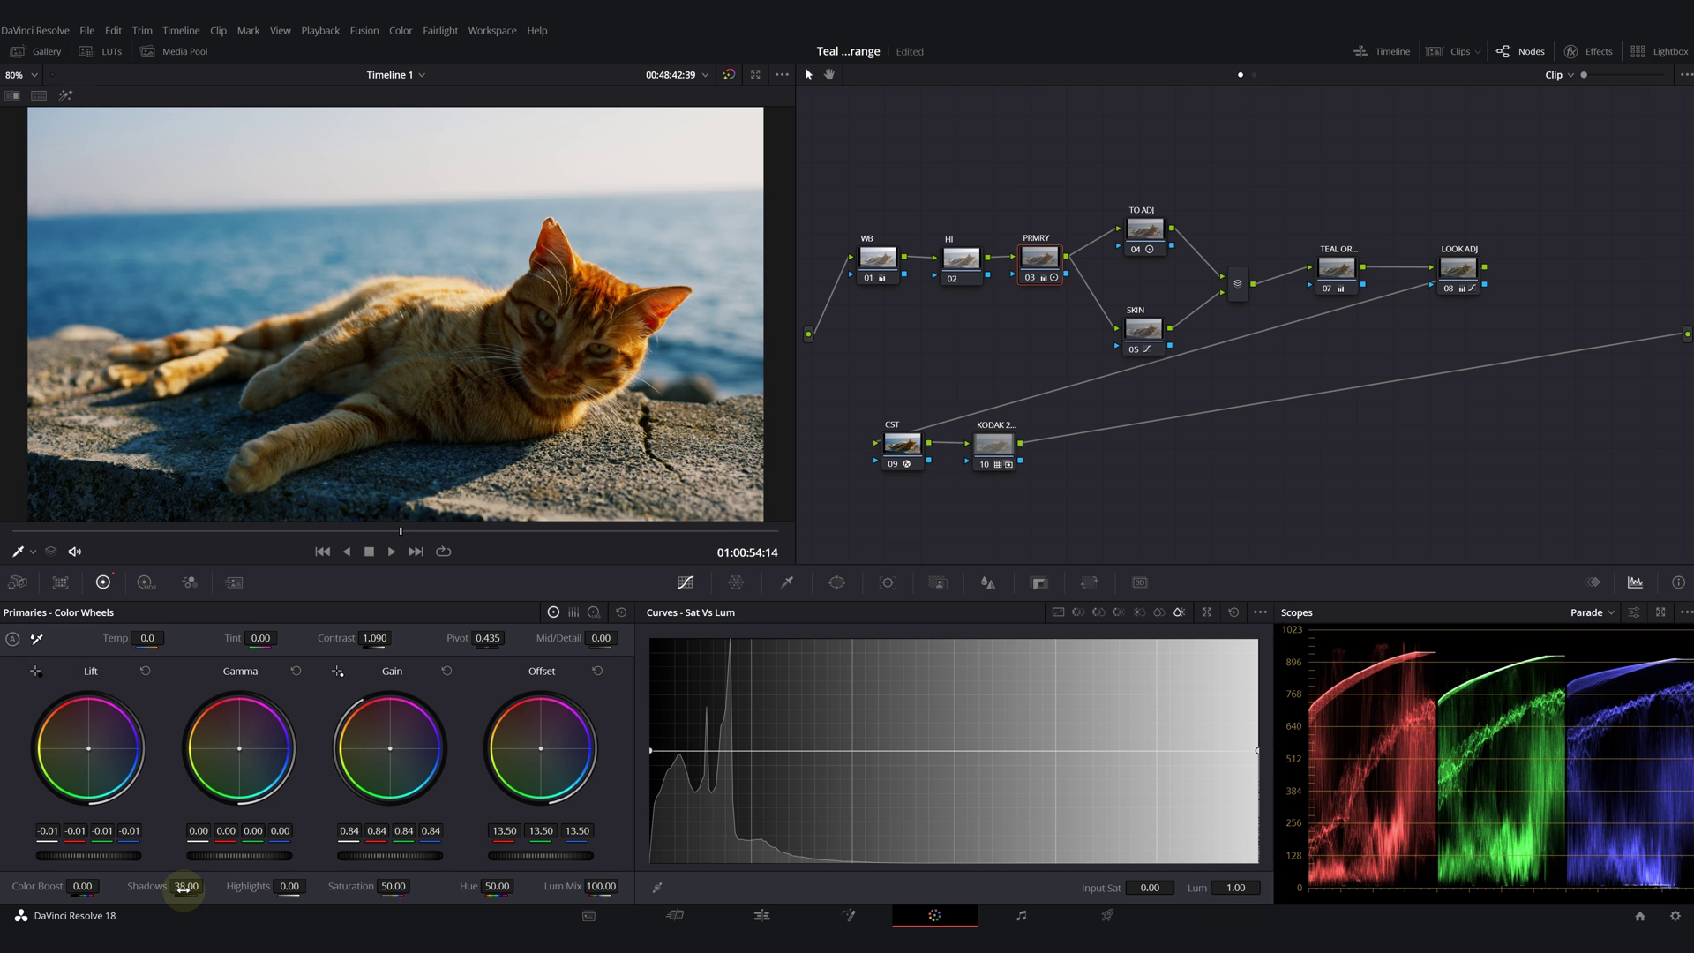
{"action": "left_click_drag", "start_coordinate": [183, 888], "coordinate": [220, 898]}
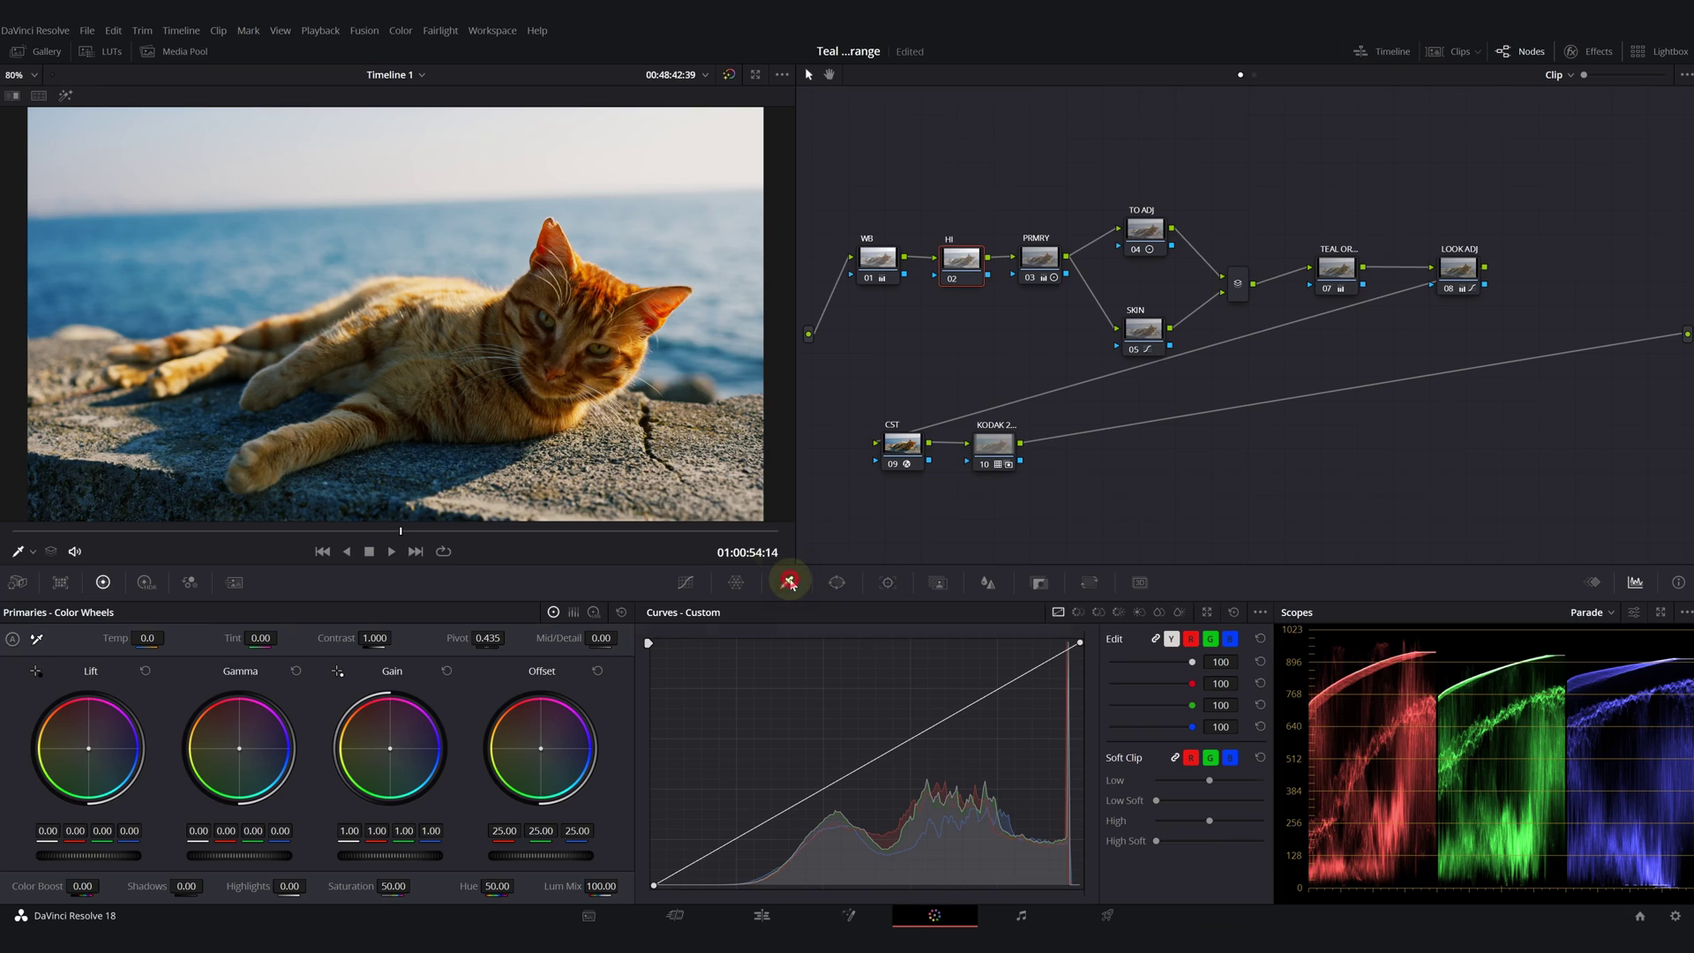
{"action": "left_click", "coordinate": [788, 582]}
{"action": "key", "text": "shift+h"}
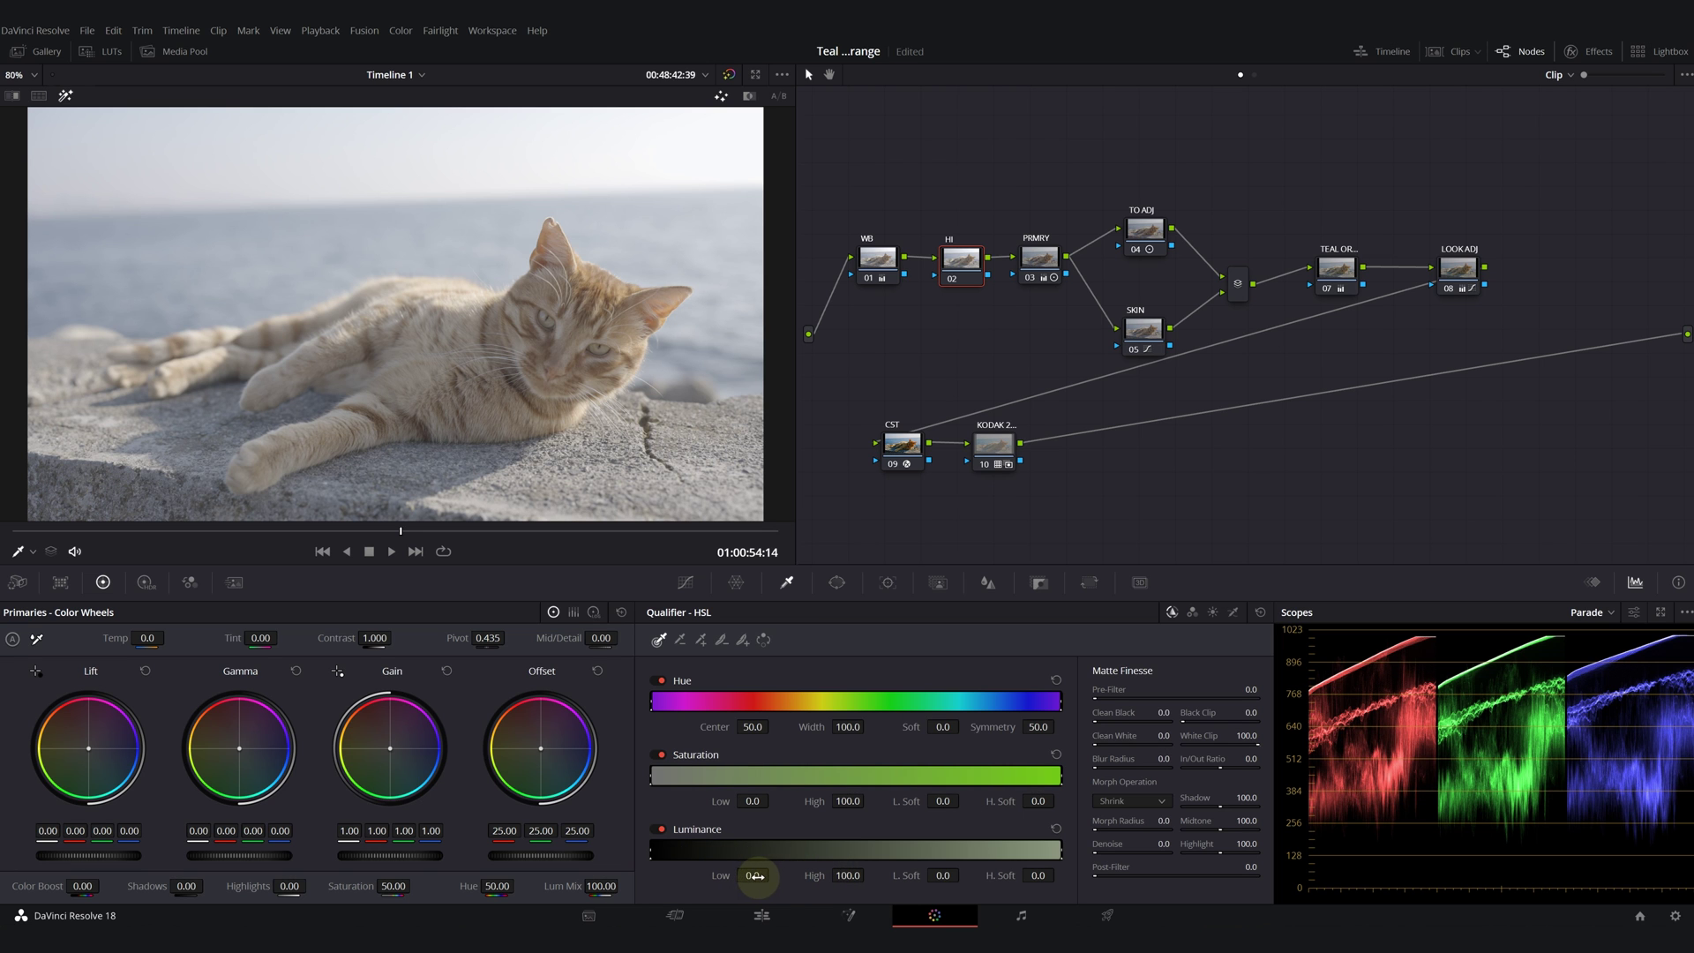
{"action": "left_click_drag", "start_coordinate": [754, 876], "coordinate": [845, 878]}
{"action": "left_click_drag", "start_coordinate": [1044, 890], "coordinate": [927, 882]}
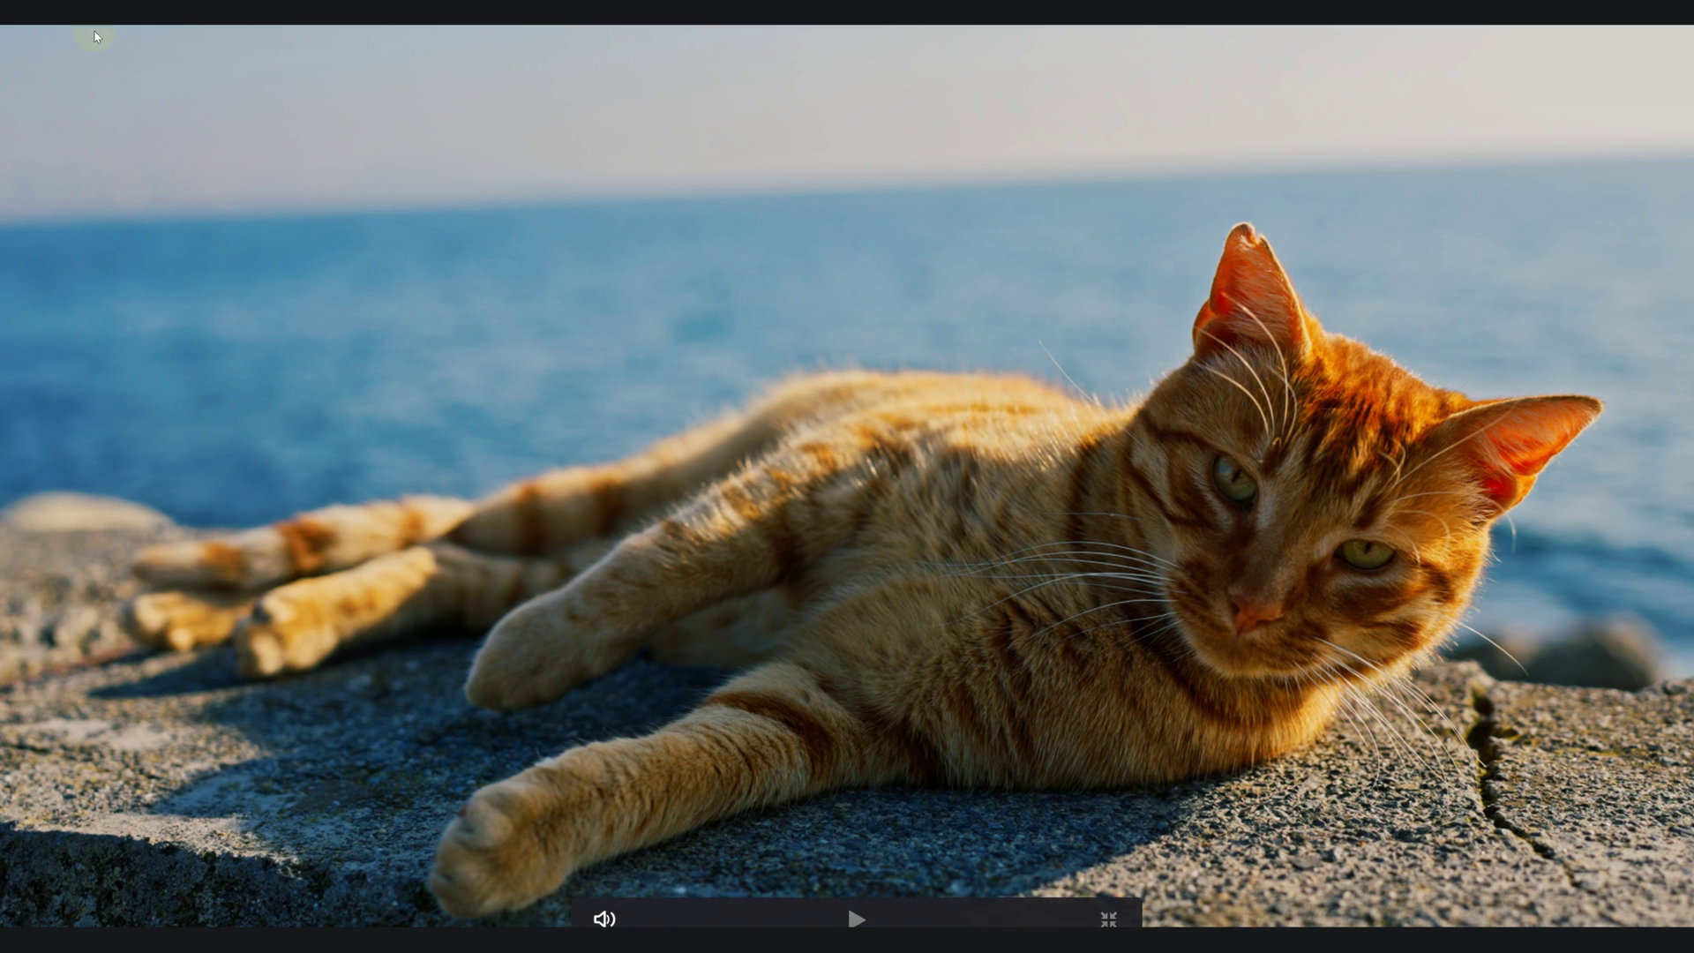
Find Film Grain with the search 'FIL' and apply it to node 11 using the 35mm 400T preset.
{"action": "left_click", "coordinate": [1659, 76]}
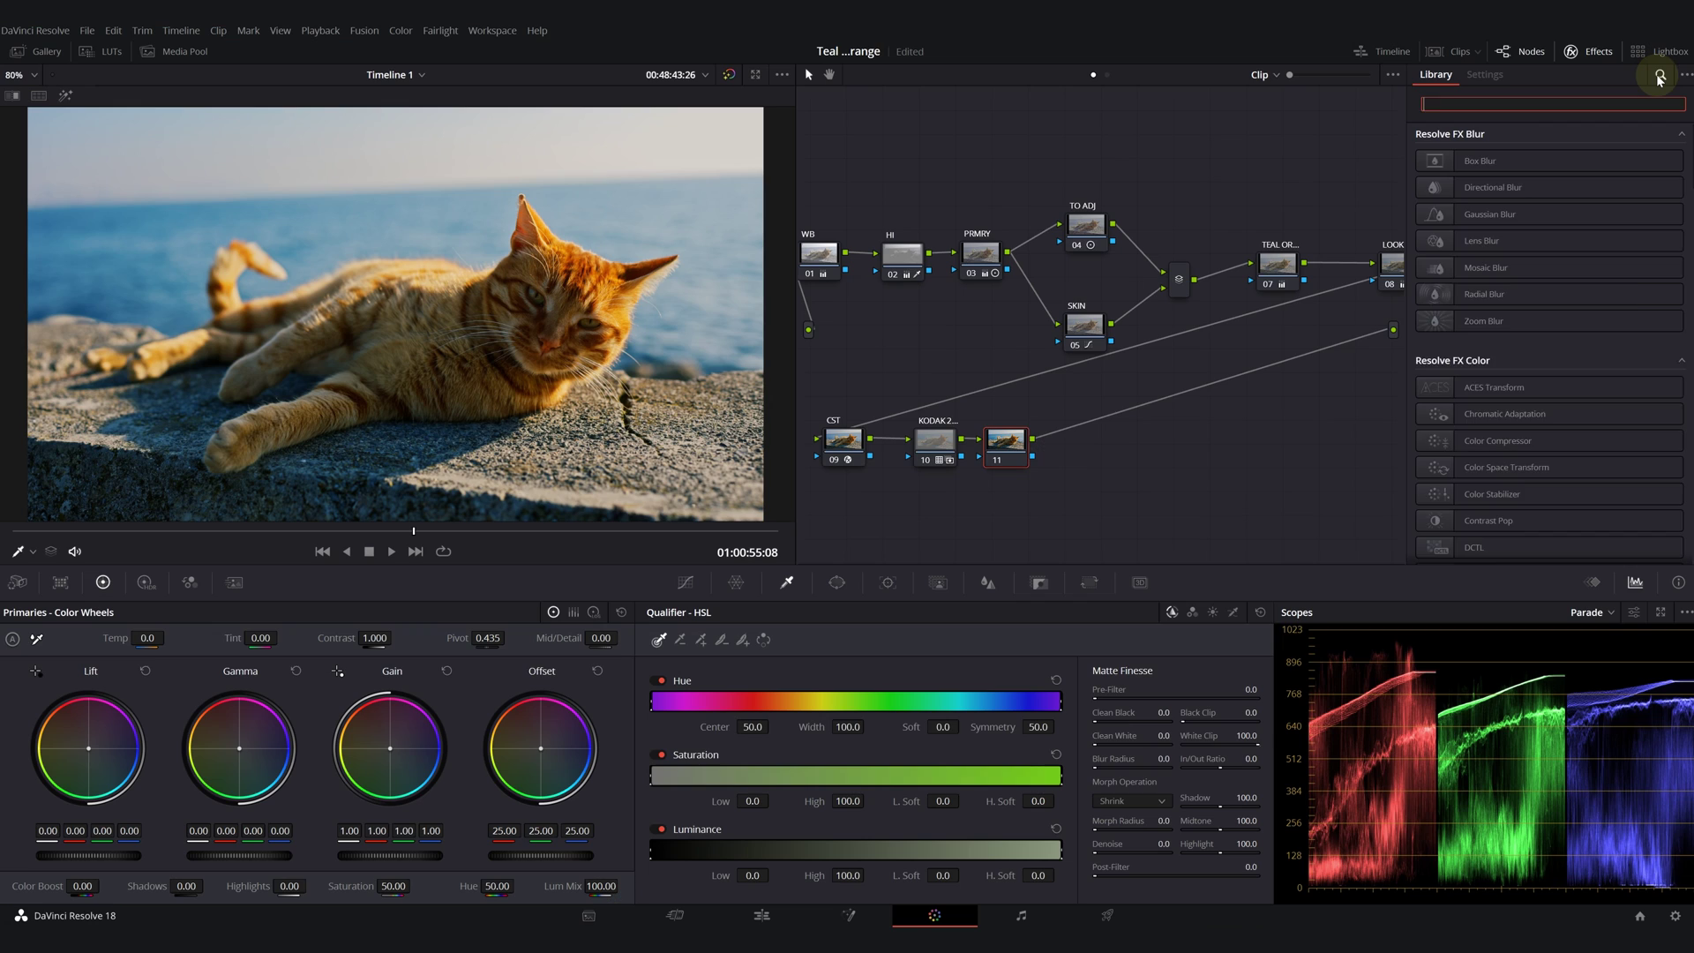
{"action": "type", "text": "FIL"}
{"action": "left_click_drag", "start_coordinate": [1486, 231], "coordinate": [1006, 439]}
{"action": "left_click", "coordinate": [1566, 155]}
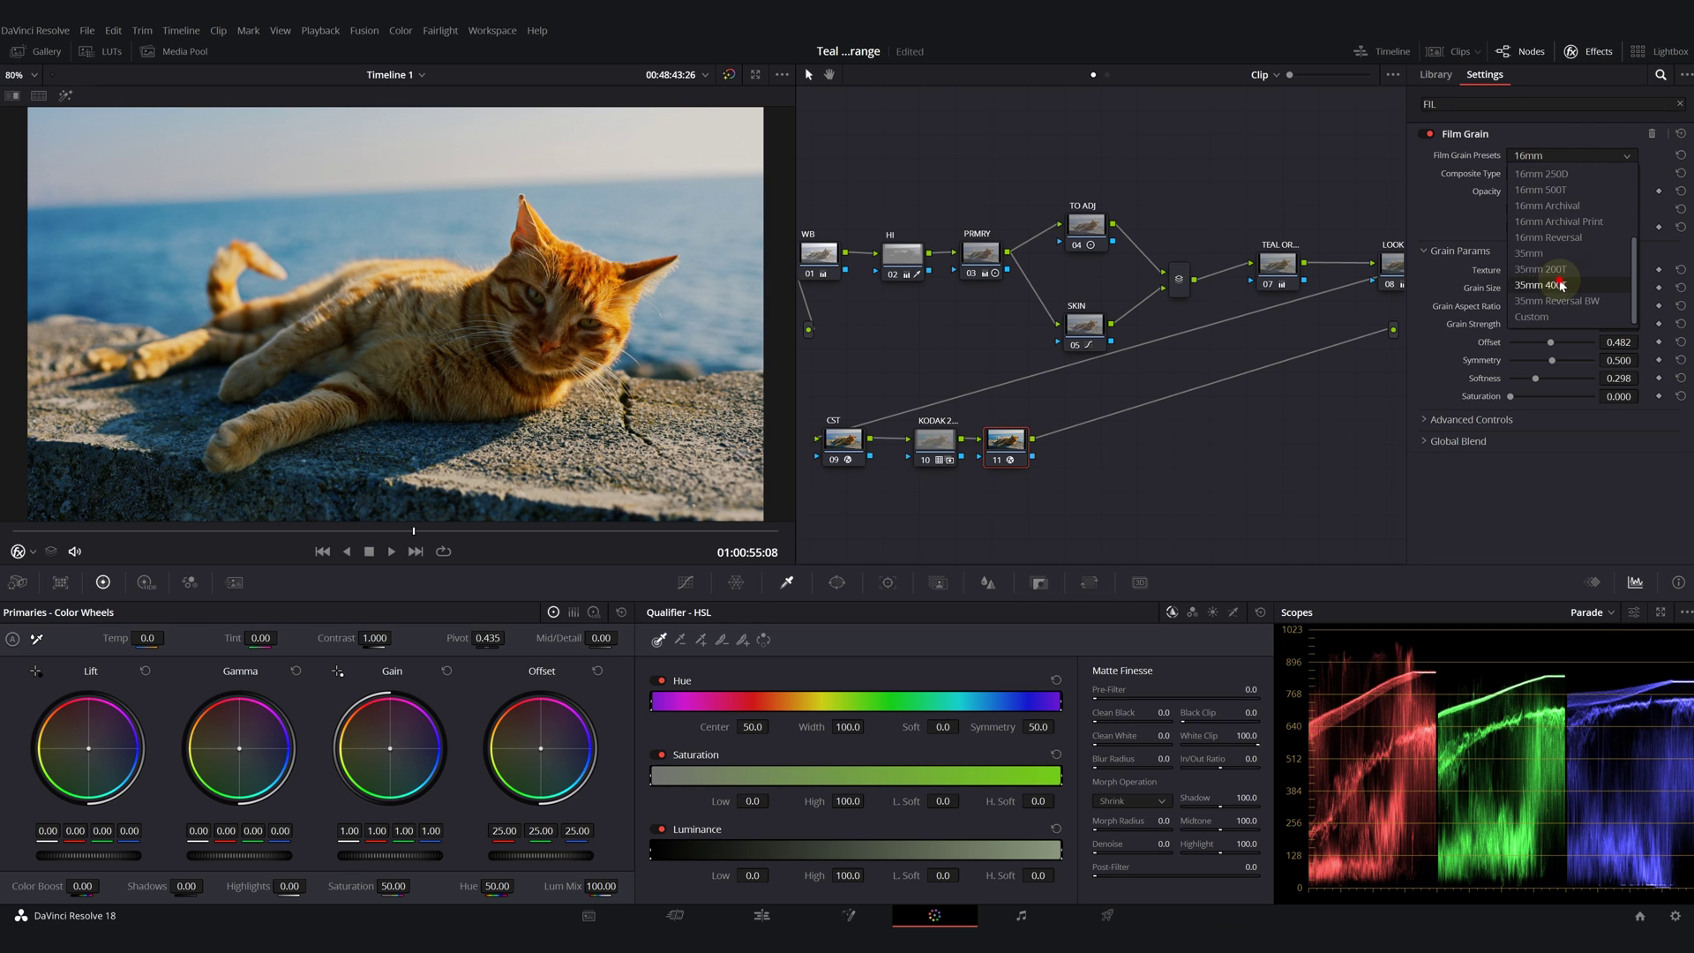
{"action": "left_click", "coordinate": [1551, 284]}
{"action": "scroll", "coordinate": [445, 250], "scroll_direction": "up", "scroll_amount": 5}
{"action": "scroll", "coordinate": [519, 176], "scroll_direction": "up", "scroll_amount": 4}
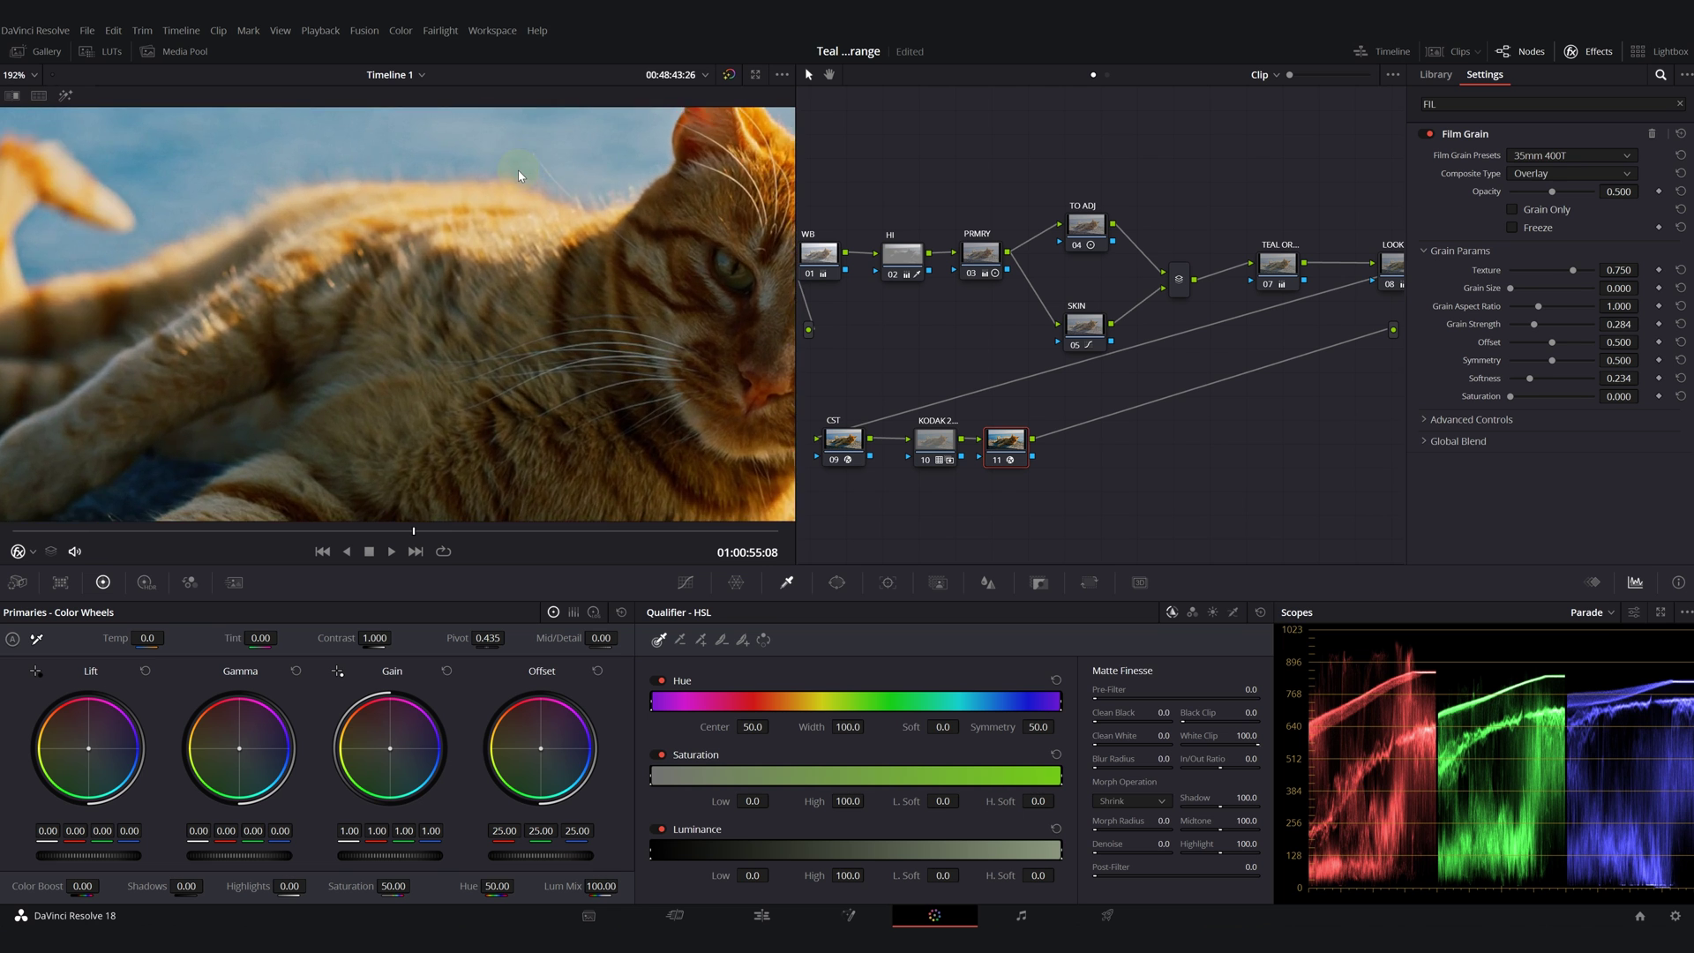